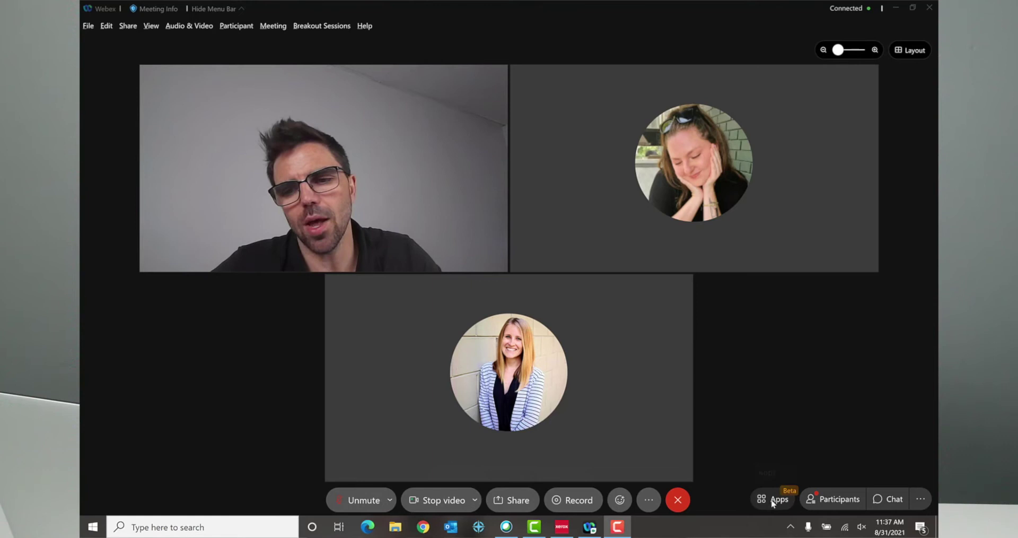
Launch Slido (Polling and Q&A) from the meeting's Apps and view its Q&A tab
left_click(770, 504)
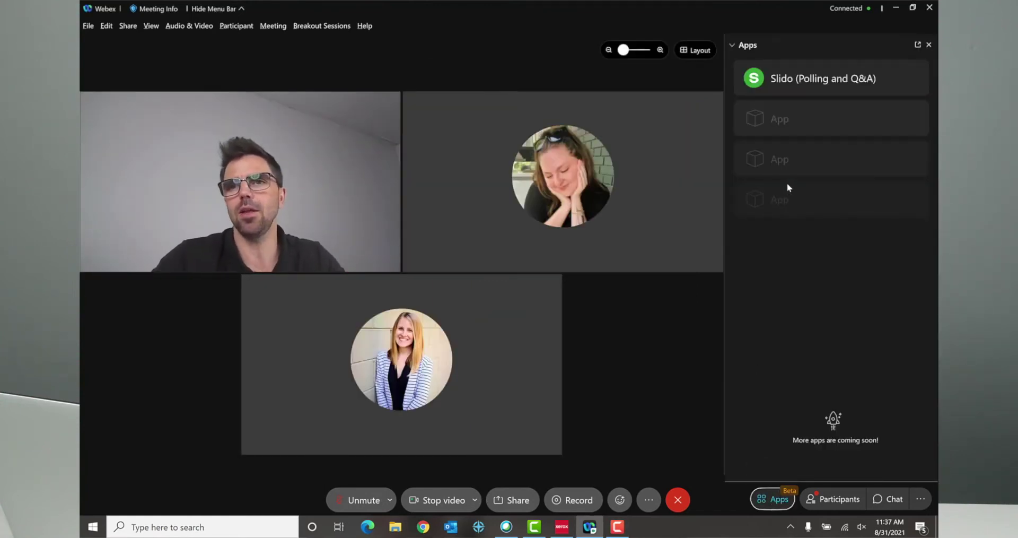
left_click(818, 83)
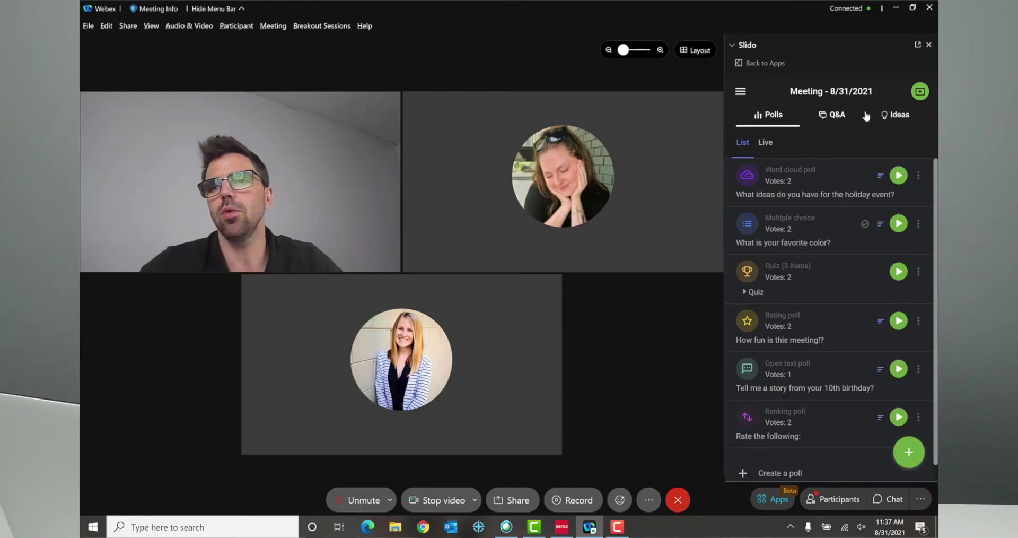
left_click(838, 114)
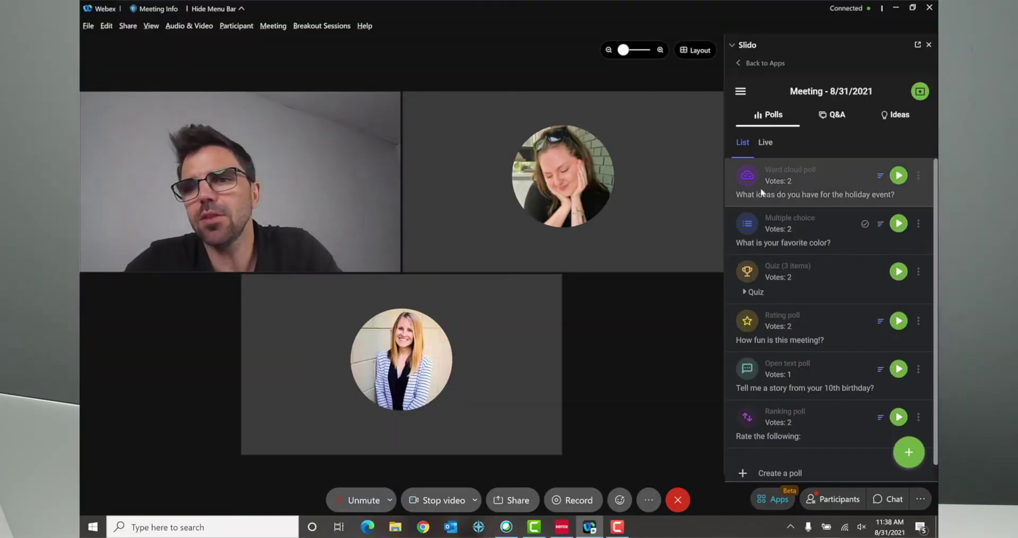
left_click(922, 175)
left_click(839, 184)
left_click(919, 178)
left_click(814, 185)
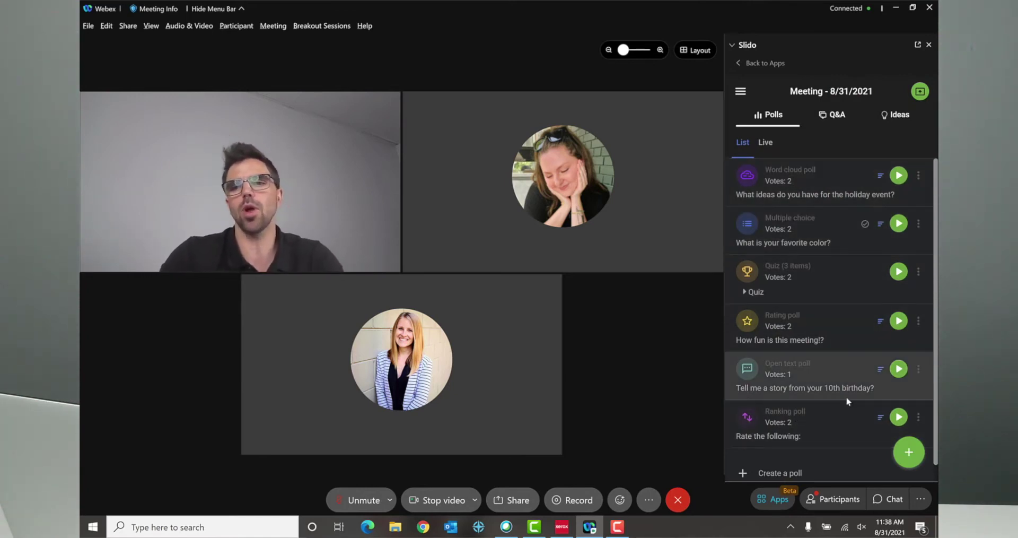
left_click(909, 454)
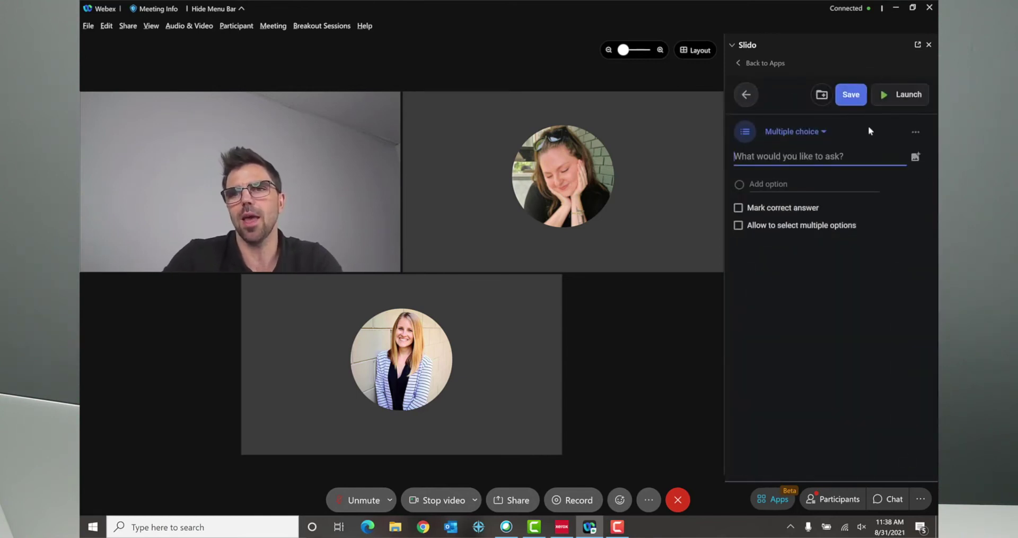
left_click(825, 133)
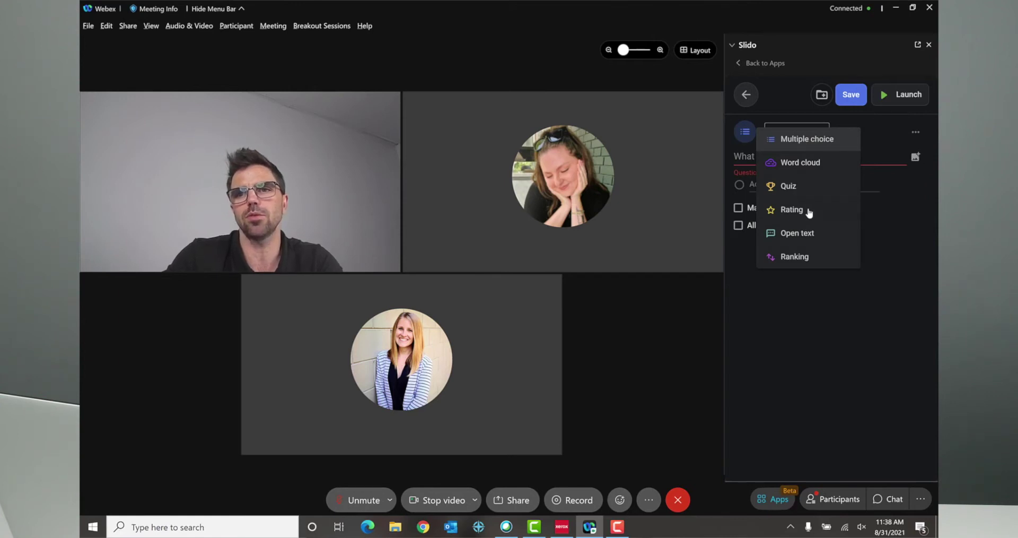
left_click(793, 304)
left_click(748, 96)
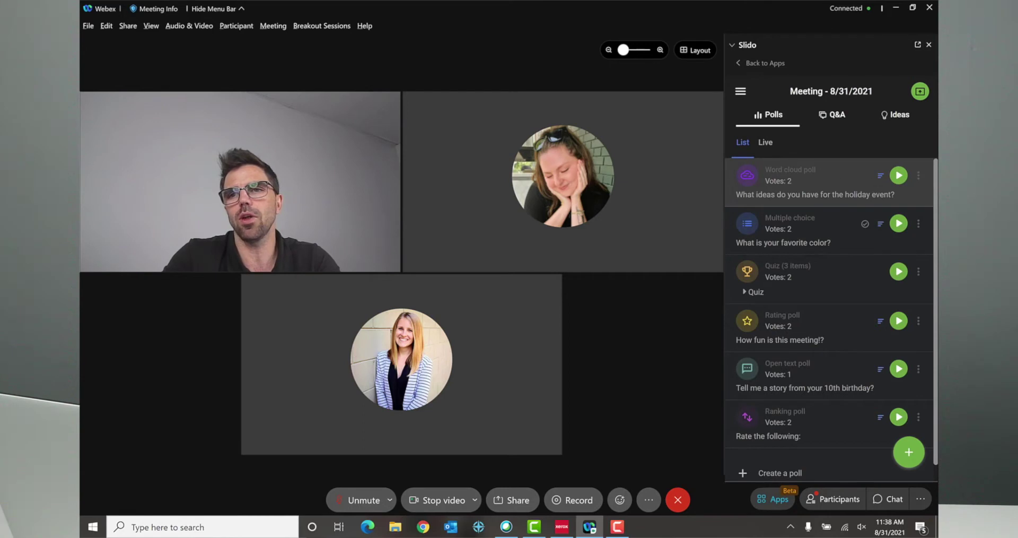
Enable the profanity filter on the holiday-event word cloud poll, save it, and run it live
left_click(918, 175)
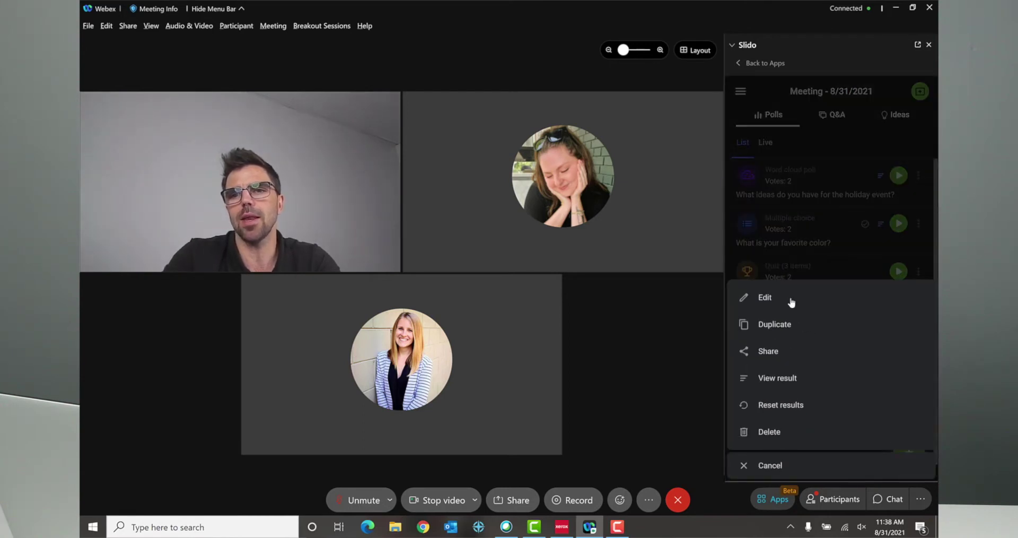
left_click(792, 303)
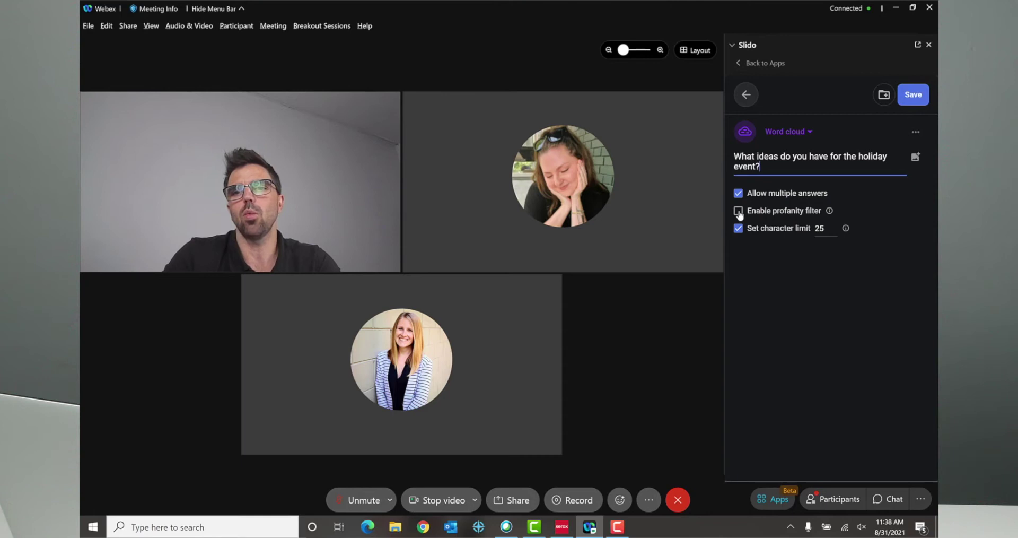
left_click(738, 212)
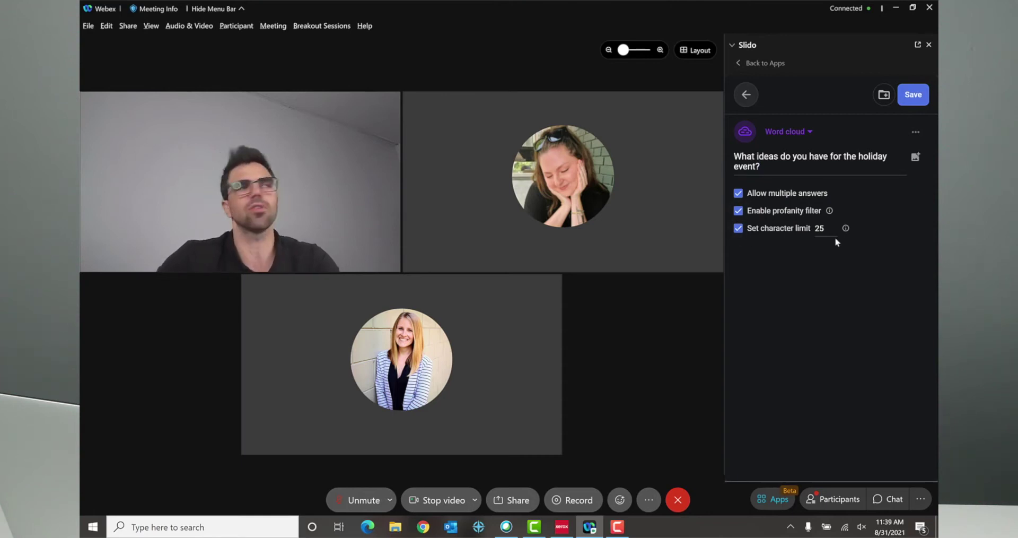
left_click(922, 97)
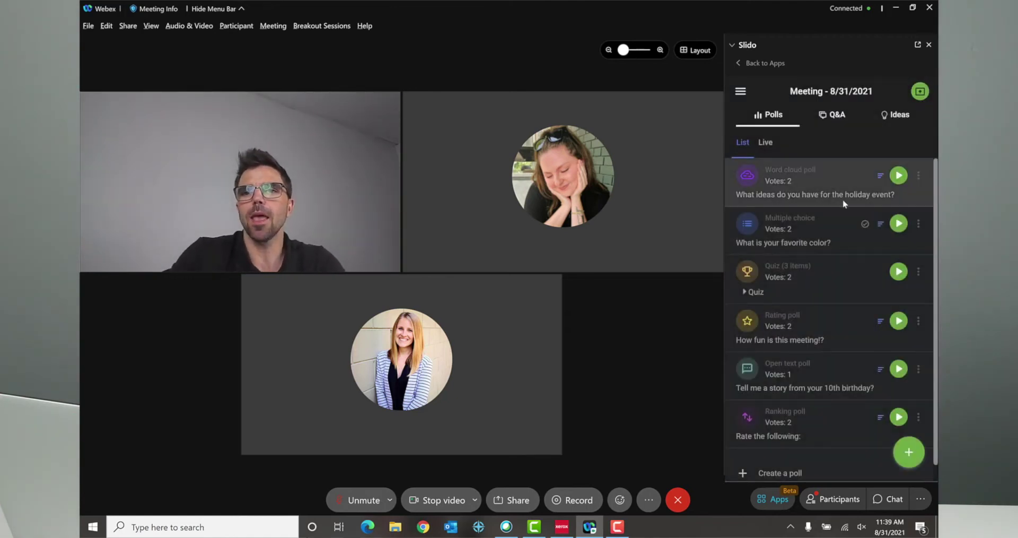
left_click(899, 175)
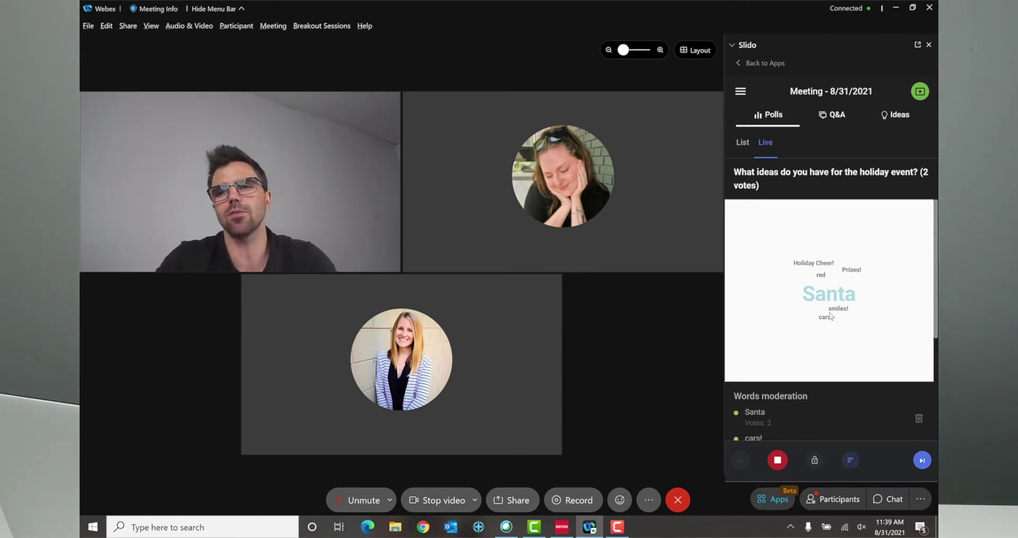
left_click(777, 460)
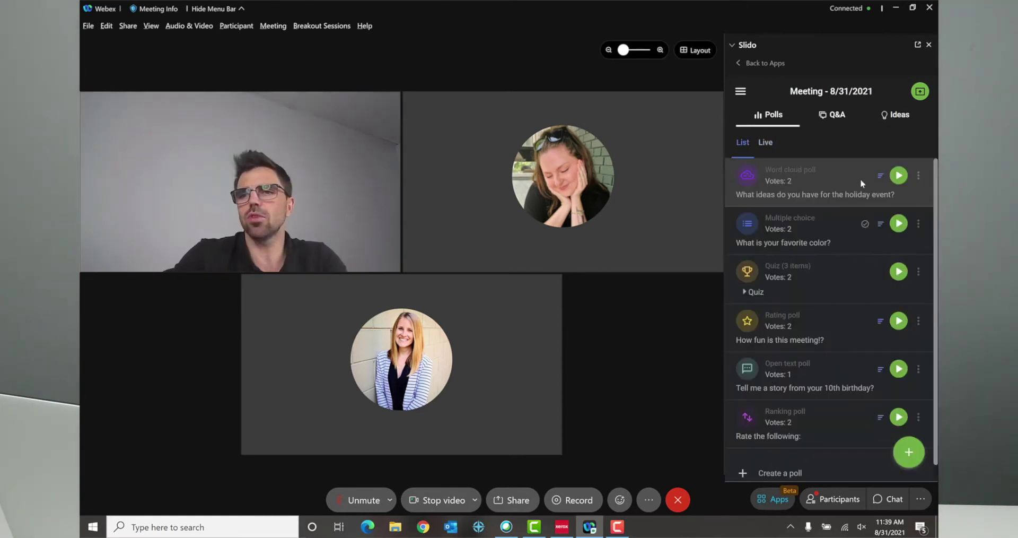
Disable the word cloud poll's profanity filter, save it, and launch it live again
left_click(919, 176)
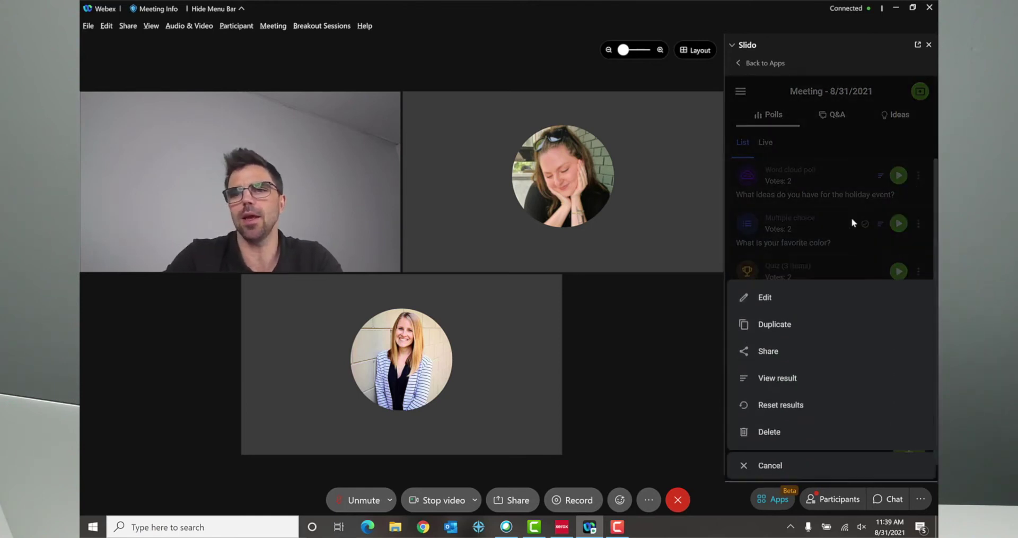
left_click(796, 300)
left_click(739, 212)
left_click(913, 95)
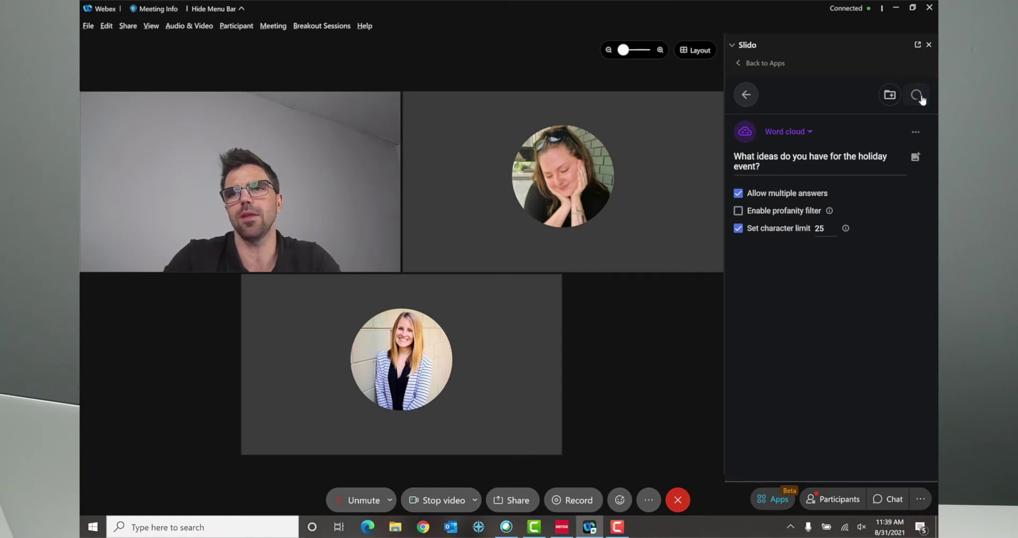
left_click(899, 175)
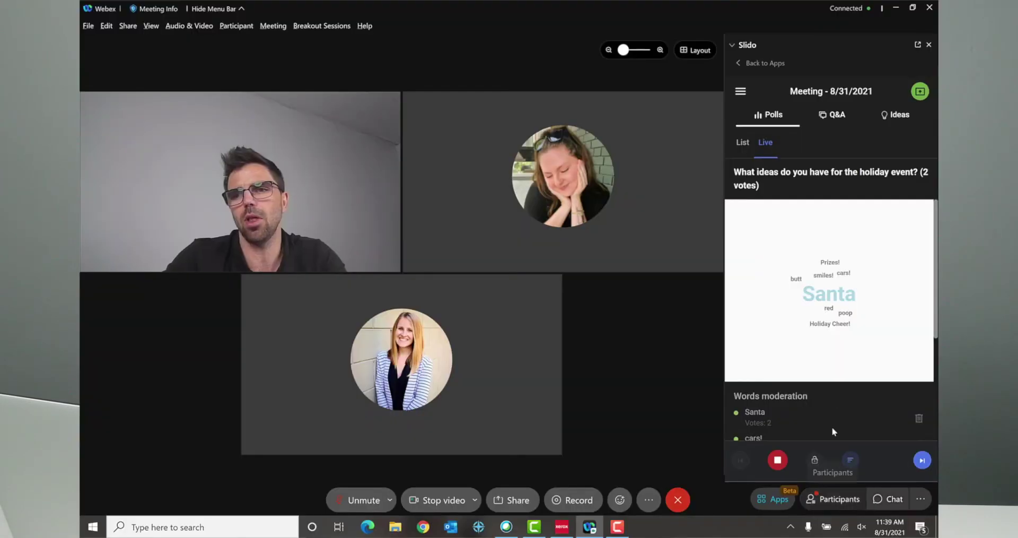
Remove the response 'poop' from the live word cloud
scroll(849, 335, "down", 1)
scroll(847, 334, "down", 2)
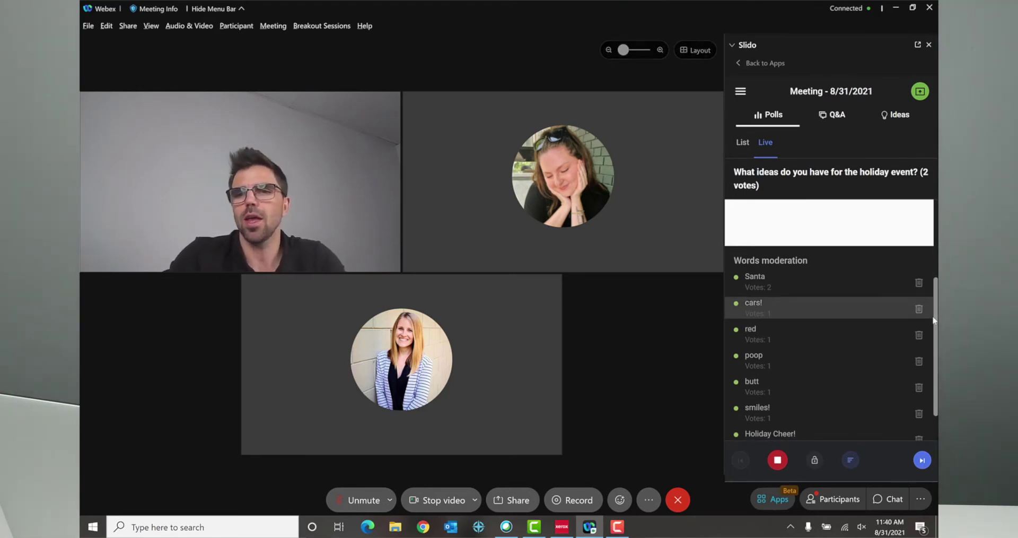
left_click(919, 363)
left_click(891, 303)
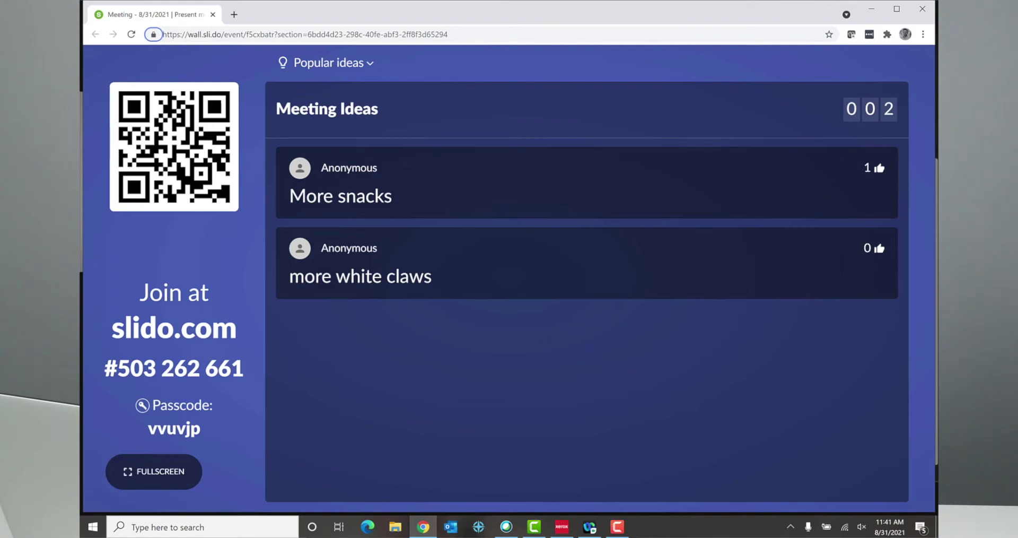
left_click(585, 529)
left_click(742, 94)
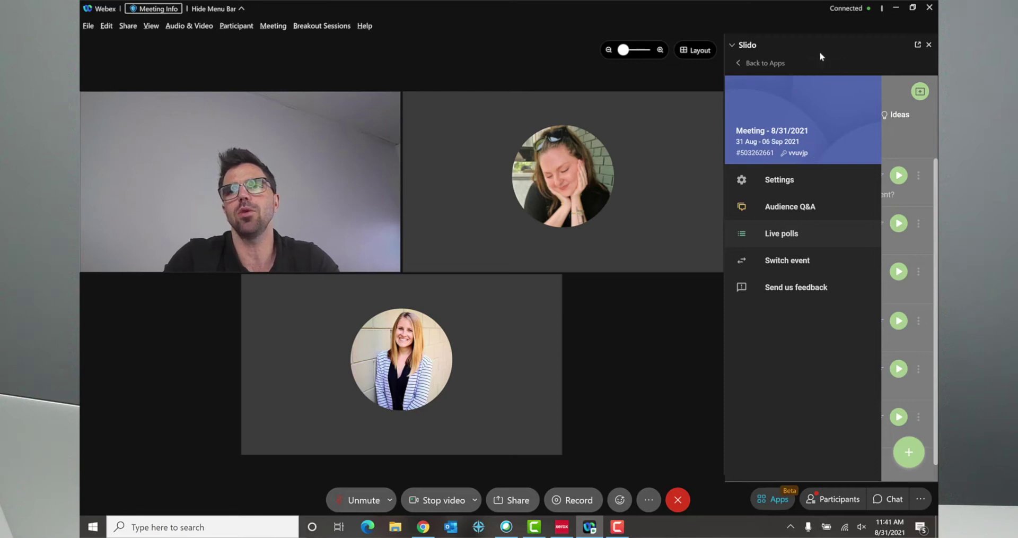
left_click(909, 137)
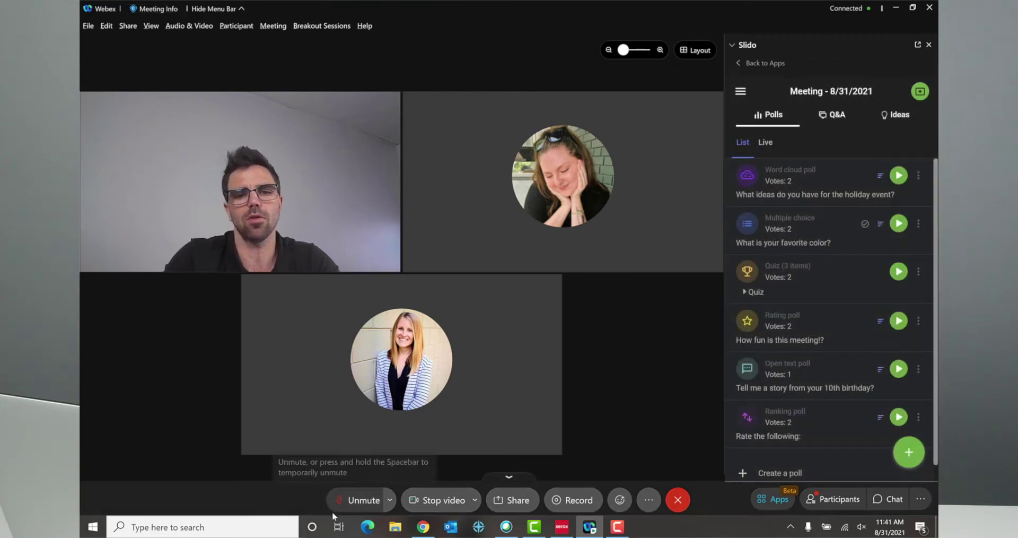
key("alt+Tab")
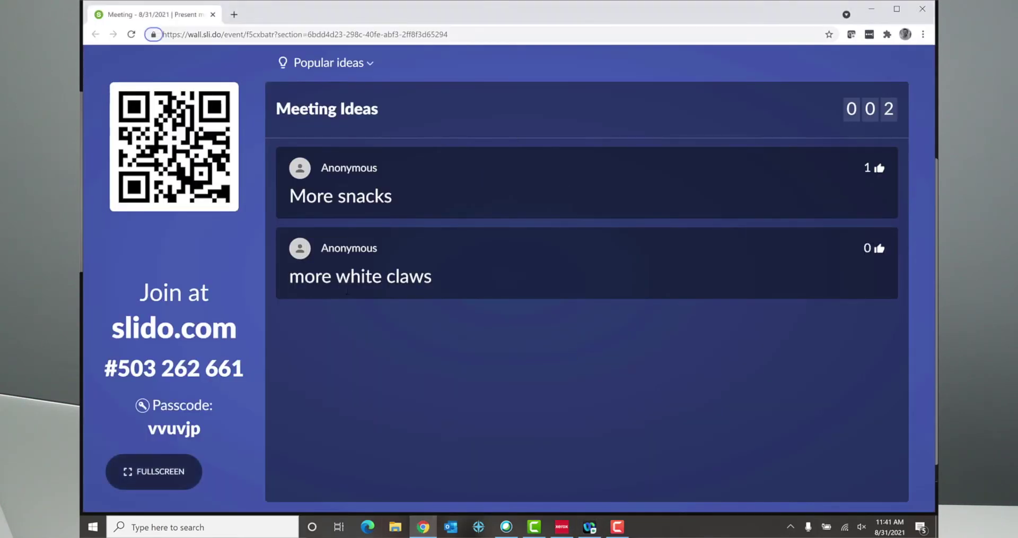
left_click(587, 524)
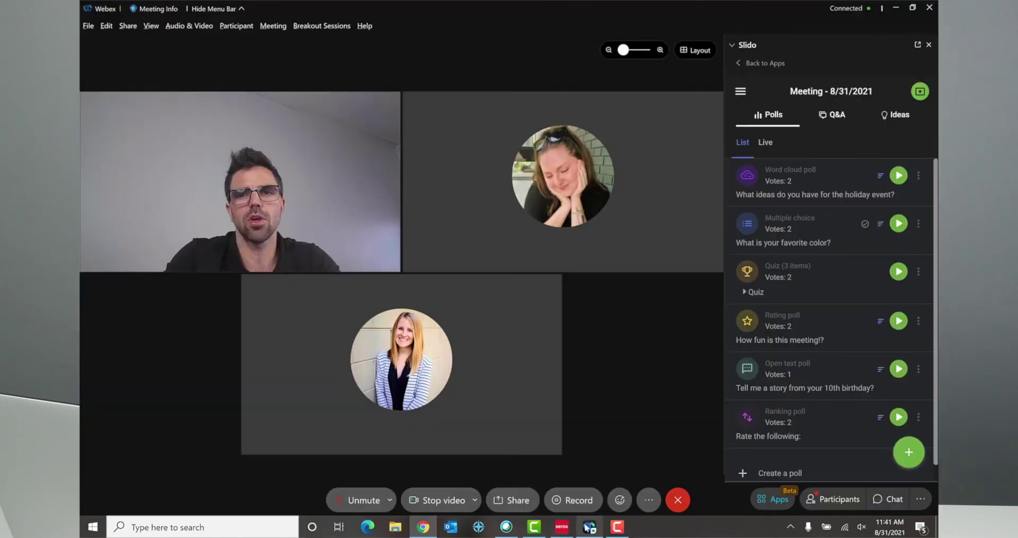
Share the Chrome window showing the Slido Meeting Ideas wall with the meeting
left_click(512, 500)
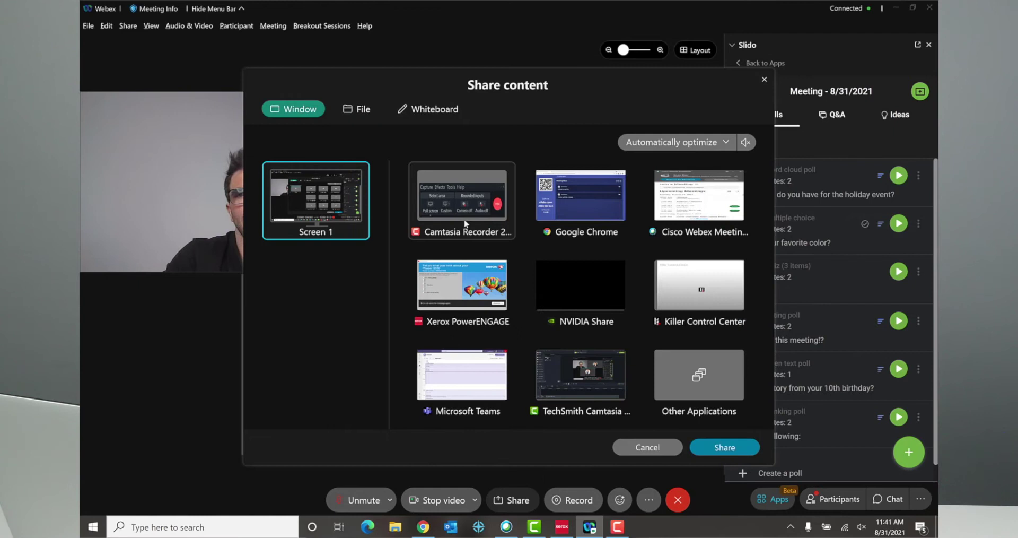
left_click(562, 203)
left_click(725, 447)
left_click_drag(712, 448, 487, 205)
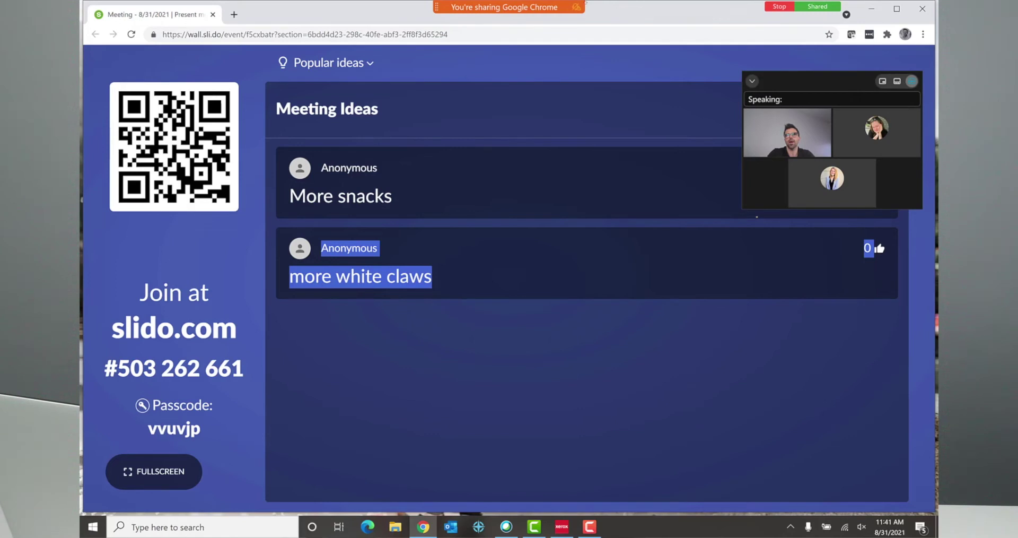
Open Slido, collapse the participant video panel, and dock Slido on the right edge
left_click(660, 16)
left_click_drag(640, 59, 652, 58)
left_click(753, 80)
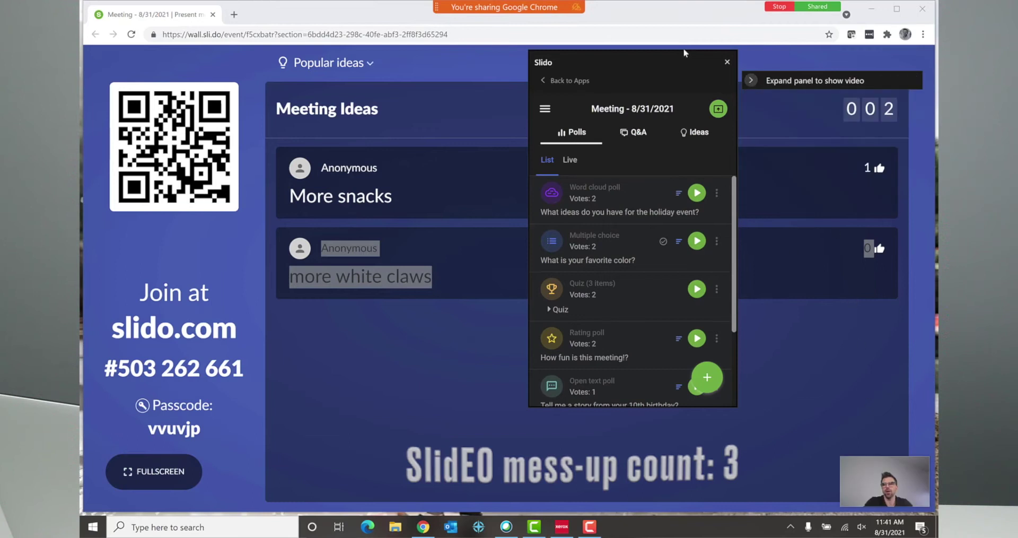
left_click_drag(661, 68, 840, 75)
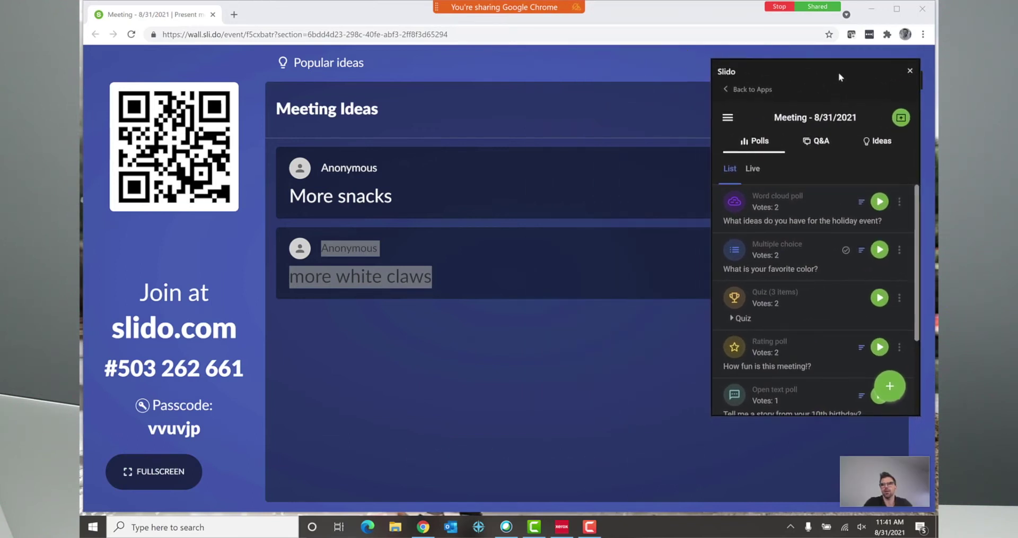
Run and stop the holiday-event word cloud poll, then show the Ideas topics list
left_click(880, 202)
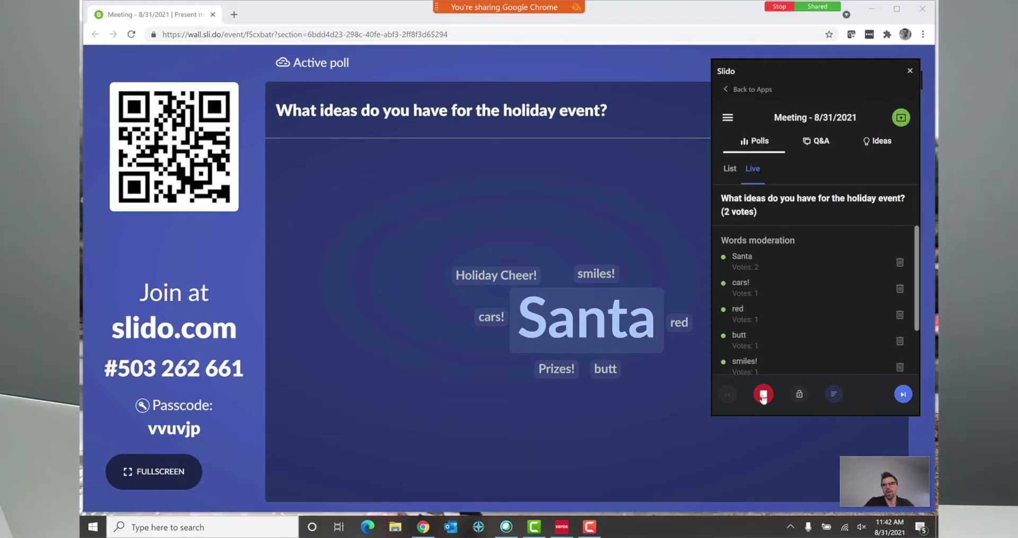
left_click(763, 394)
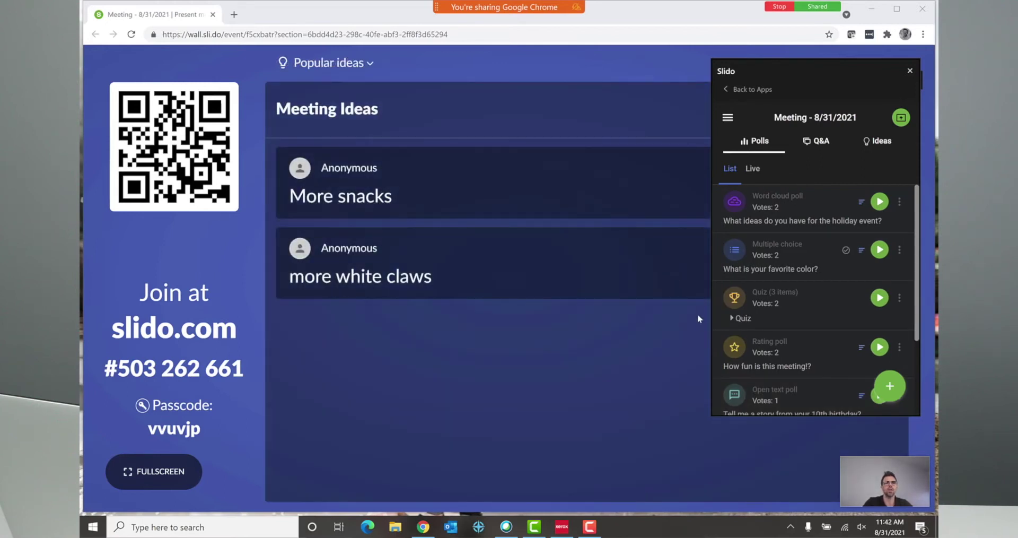
left_click(882, 143)
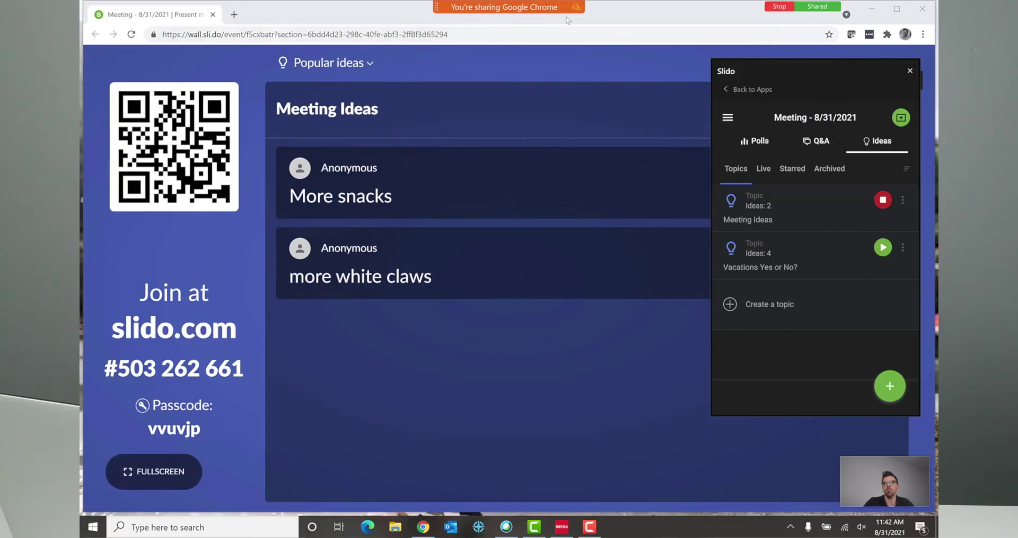
Re-save the favorite color poll, run it live with Blue and Green at 50%, then end it
left_click(755, 143)
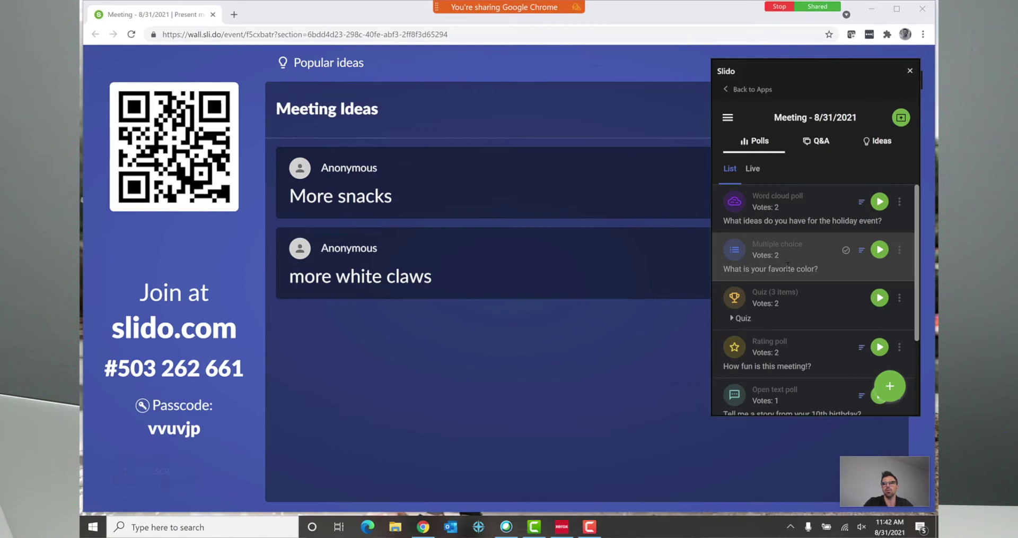
left_click(899, 250)
left_click(772, 239)
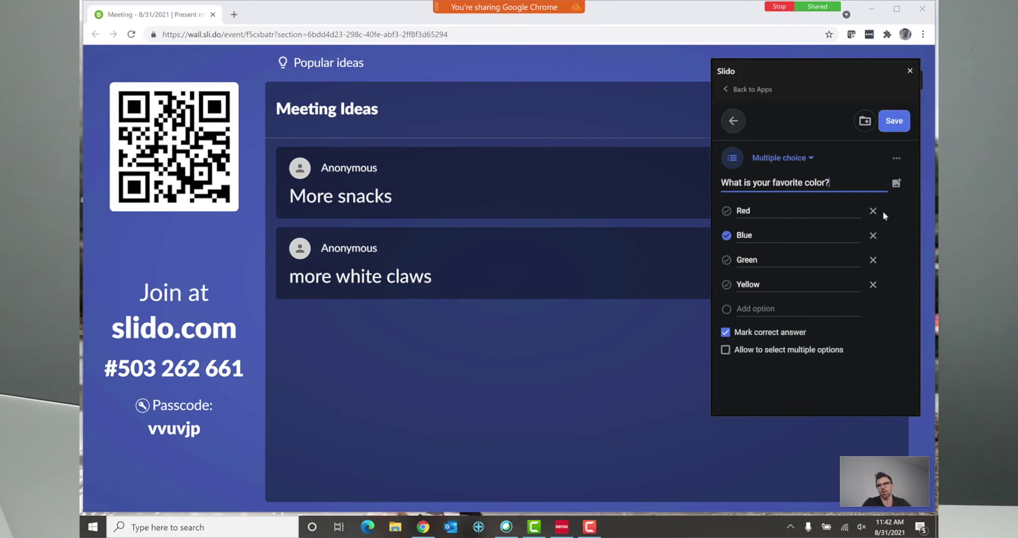
left_click(897, 122)
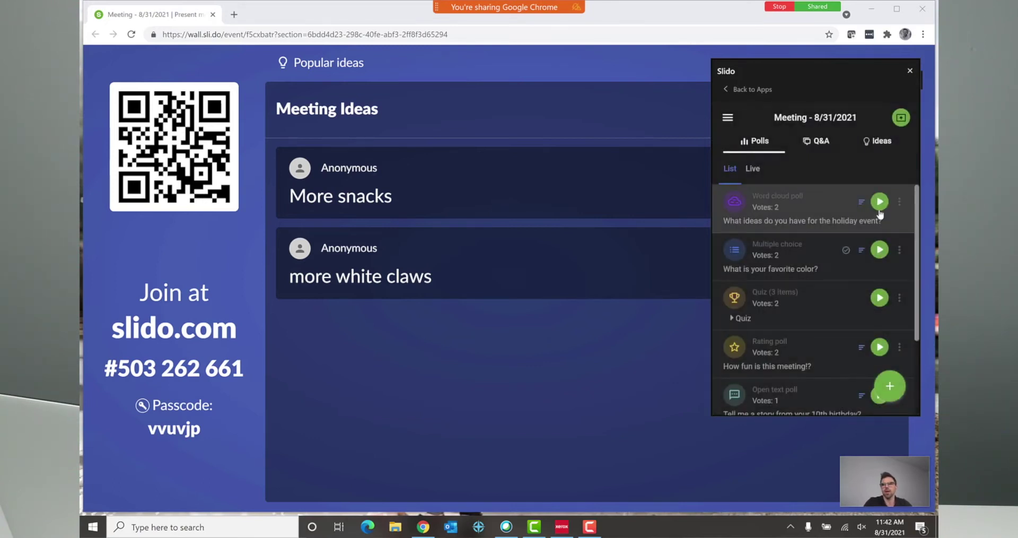
left_click(880, 250)
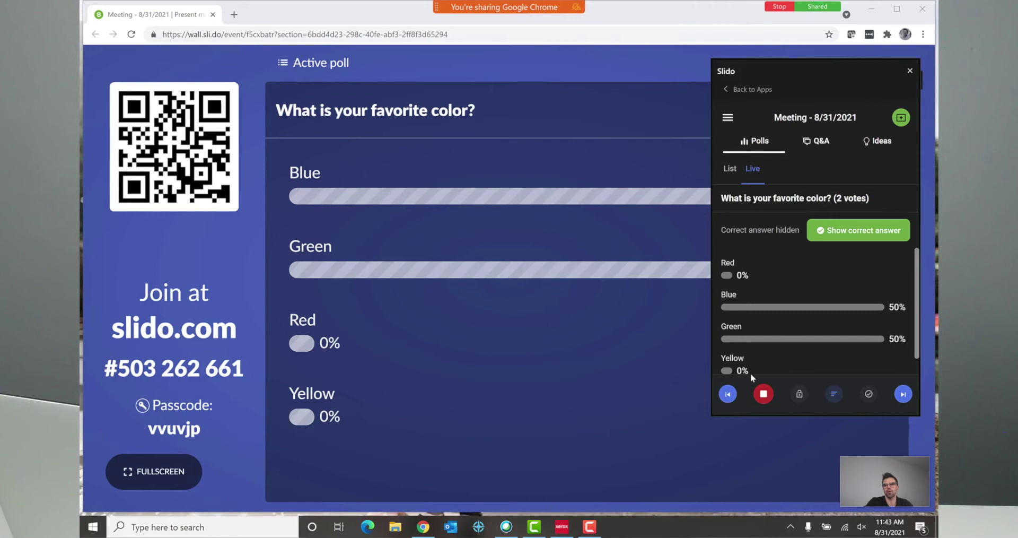
left_click(764, 393)
left_click(805, 341)
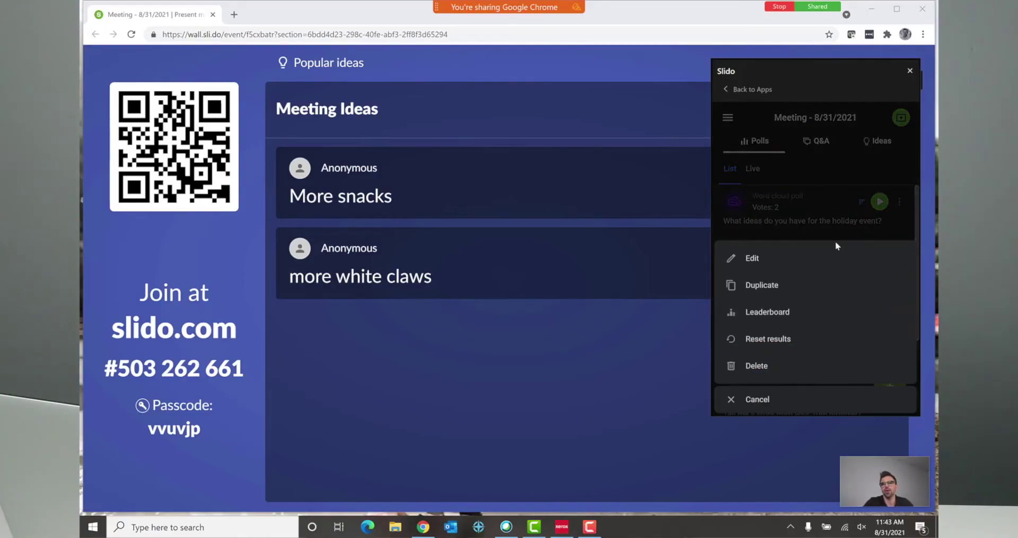
left_click(752, 259)
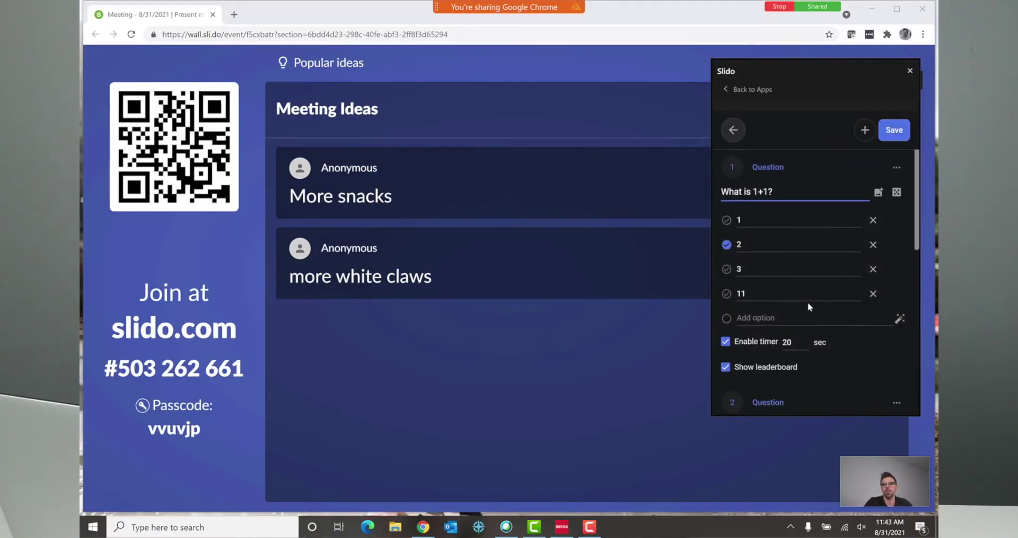
scroll(807, 302, "down", 3)
scroll(807, 301, "up", 3)
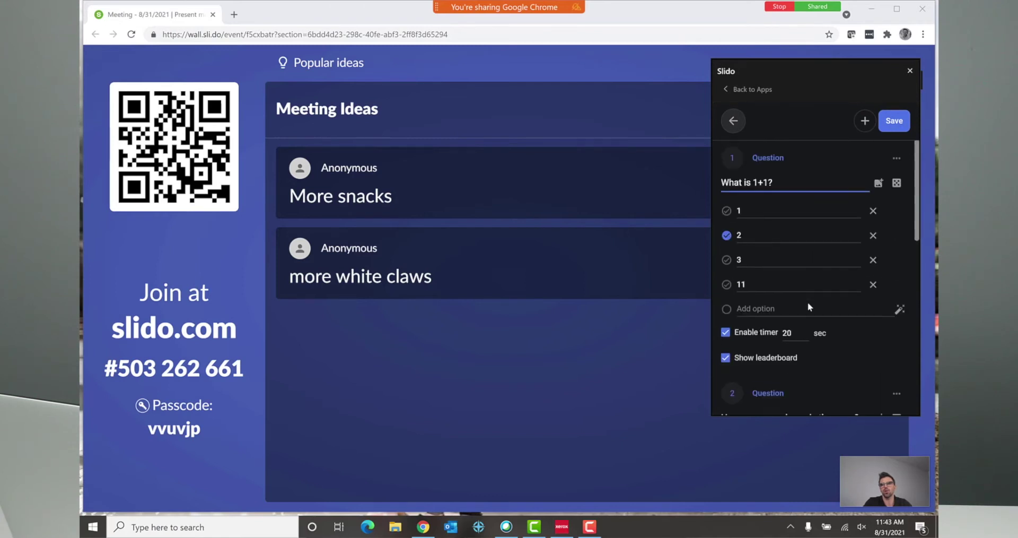
scroll(778, 326, "up", 1)
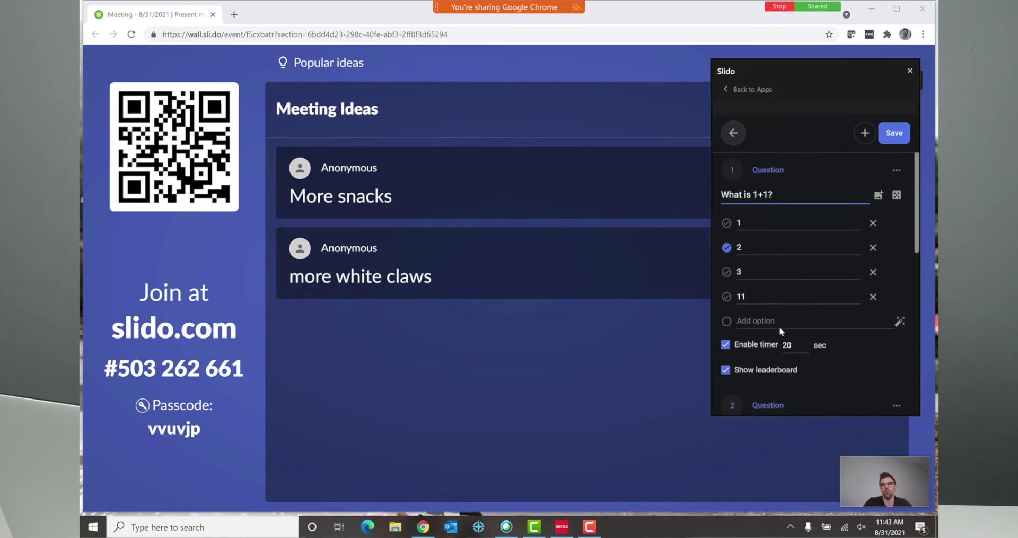
scroll(775, 350, "down", 1)
scroll(757, 369, "down", 5)
scroll(766, 283, "down", 3)
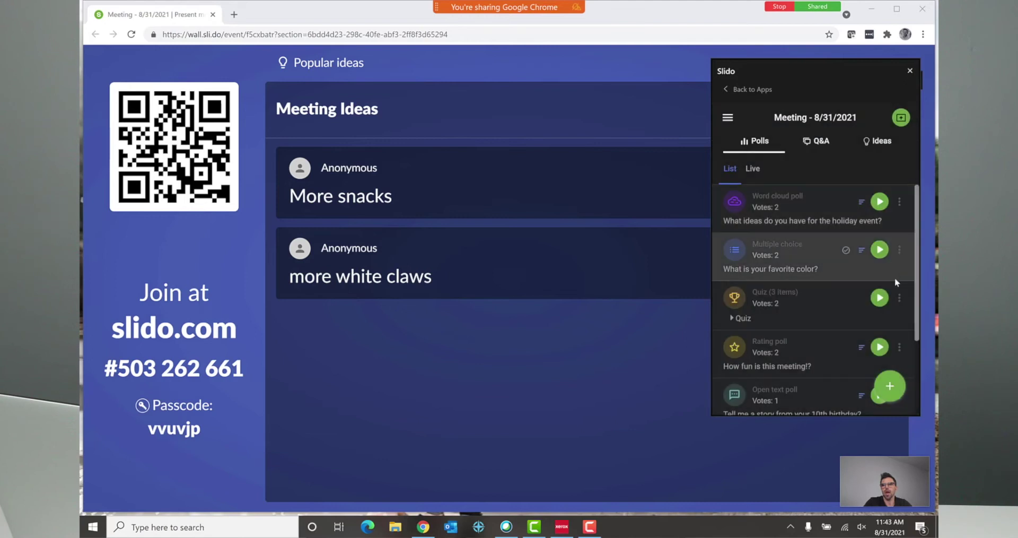
Launch and start the quiz, reveal 2 as the answer to 'What is 1+1?', and show the interim leaderboard
left_click(878, 298)
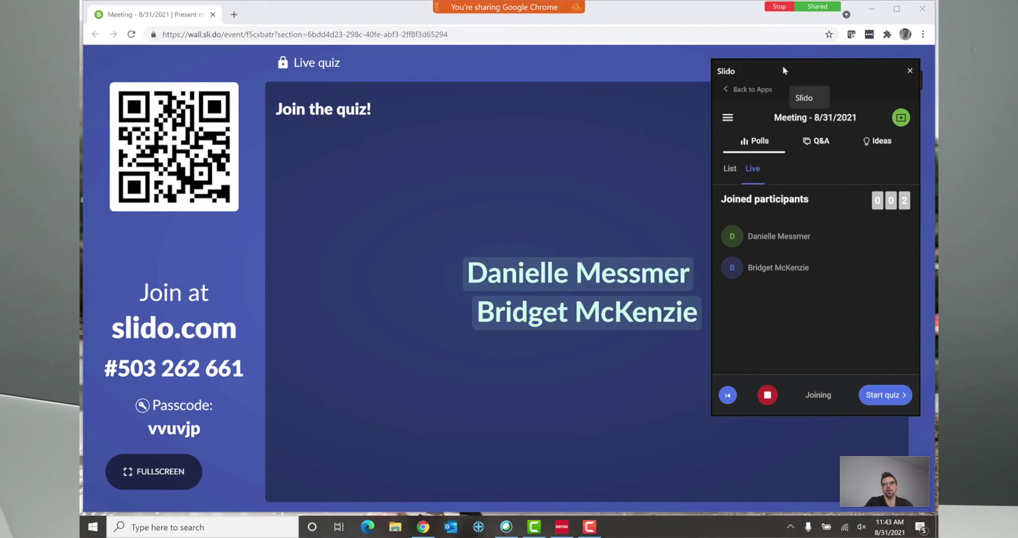
left_click_drag(793, 67, 734, 61)
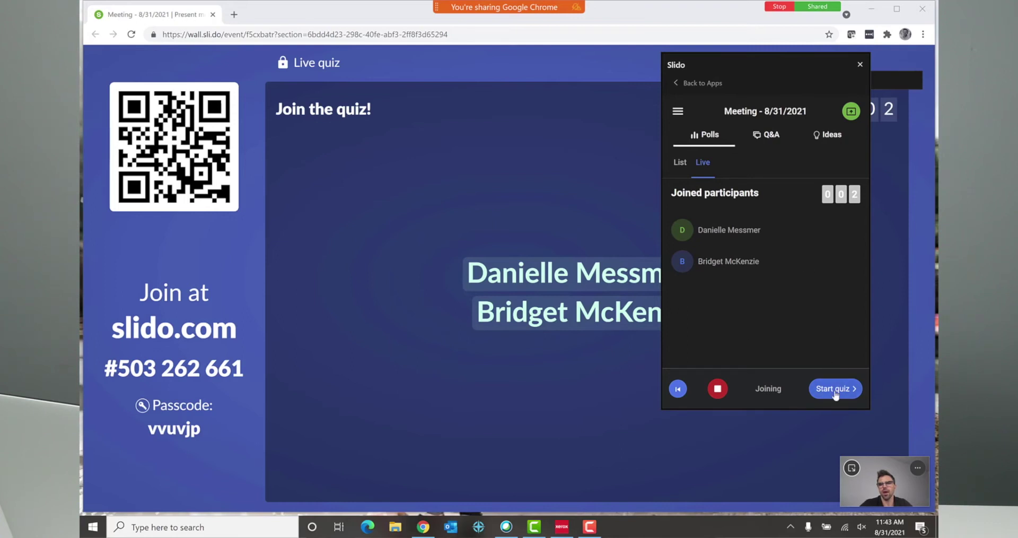
left_click(835, 389)
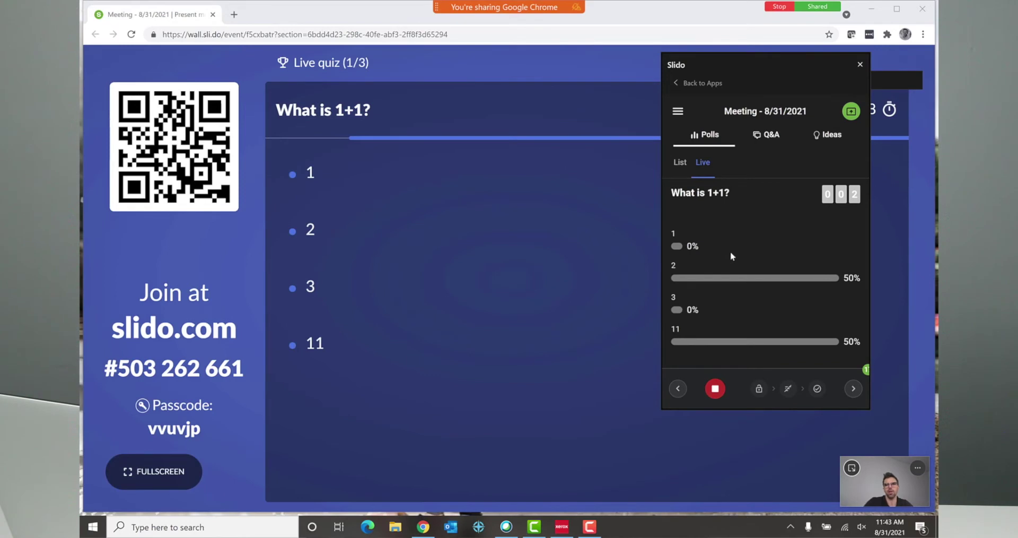
left_click_drag(733, 64, 731, 87)
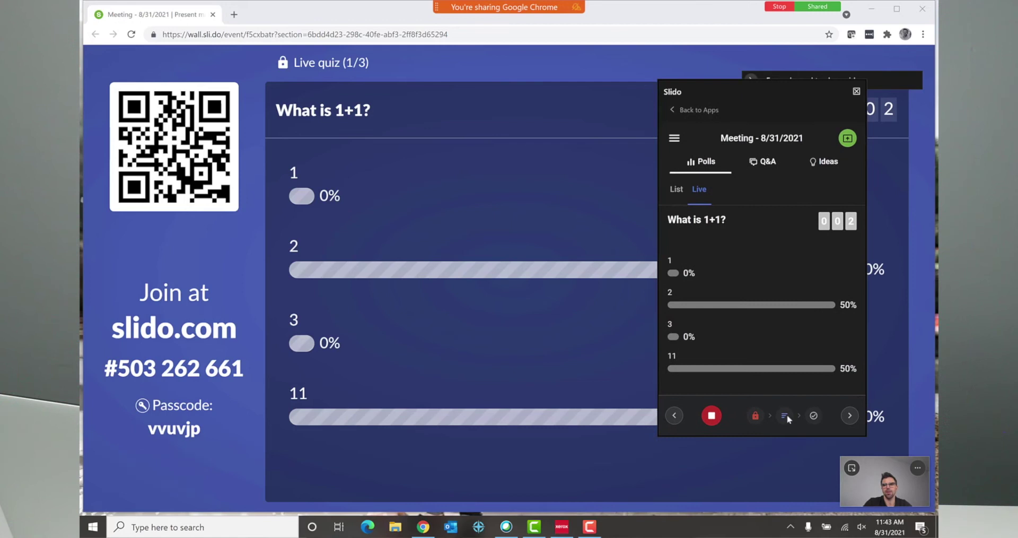
left_click(850, 417)
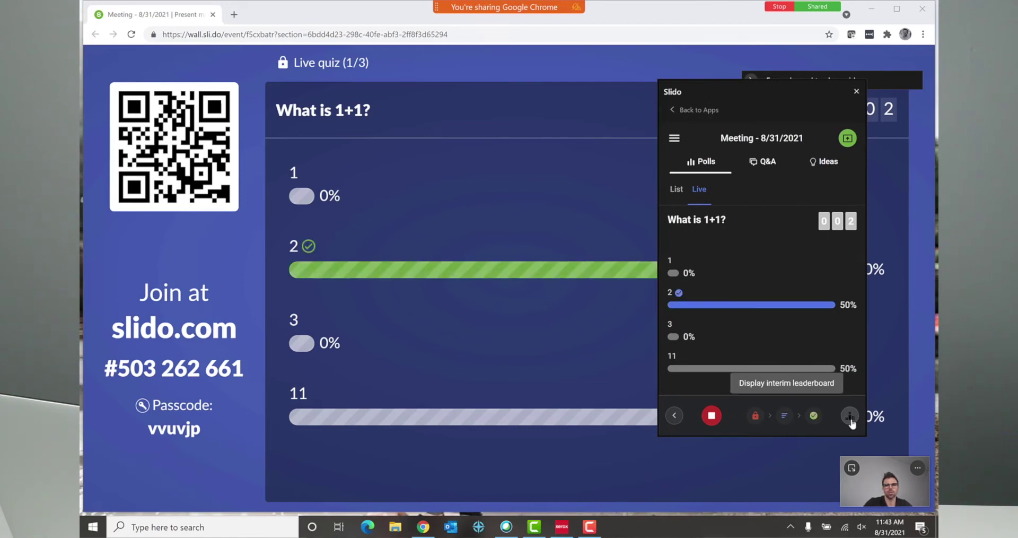
left_click(850, 416)
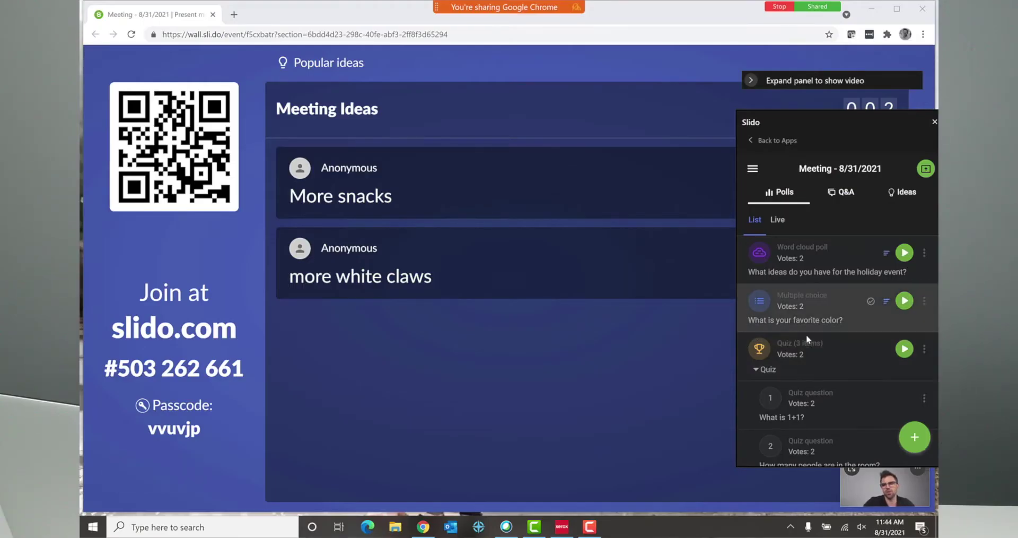
Review the rating poll, then run 'How fun is this meeting!?' live and end it at 5.5
scroll(814, 351, "up", 1)
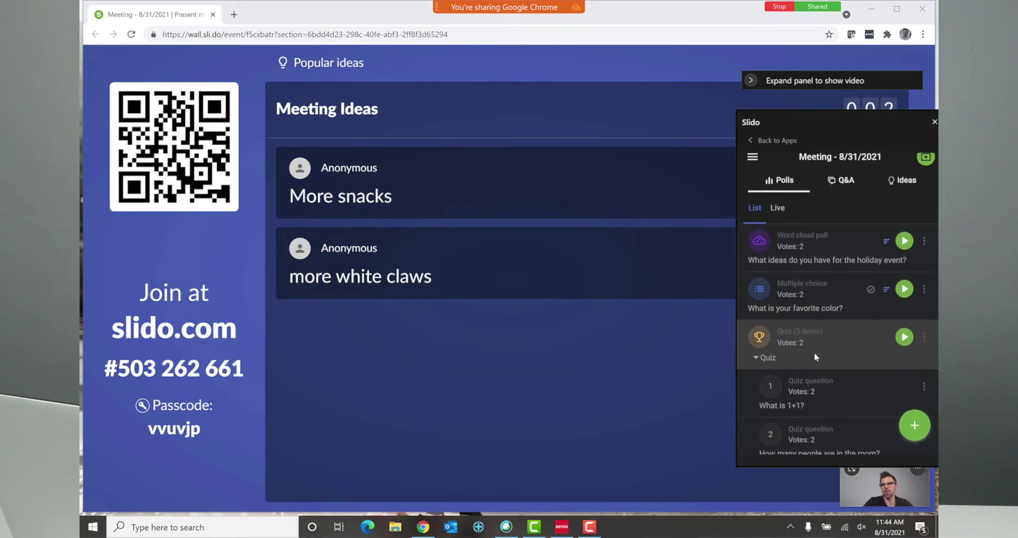
scroll(813, 347, "down", 5)
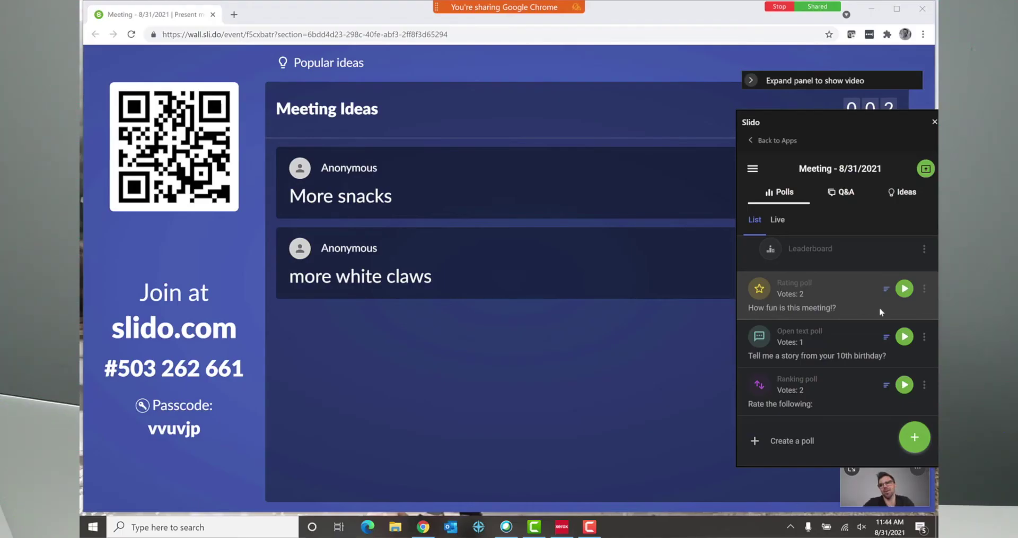
left_click(921, 297)
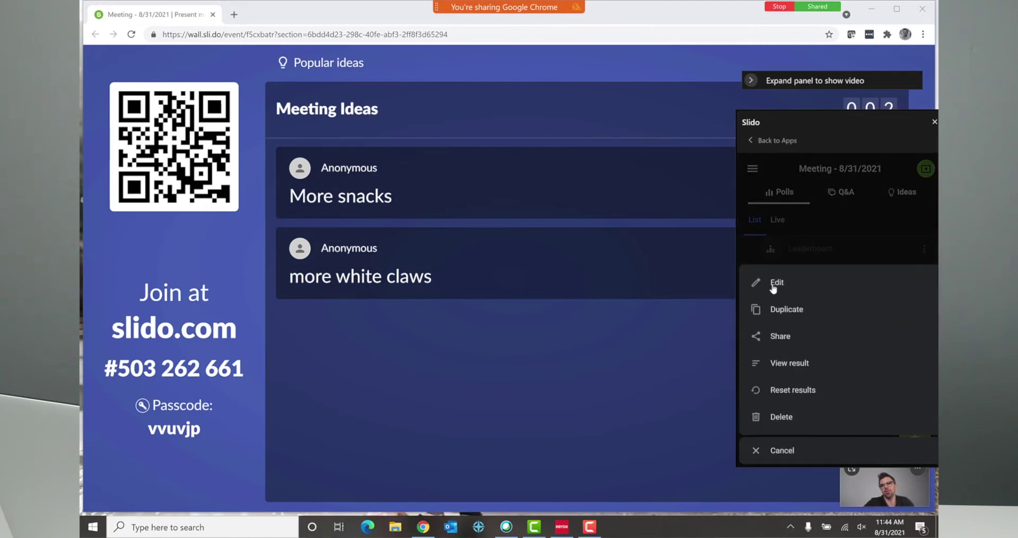
left_click(777, 285)
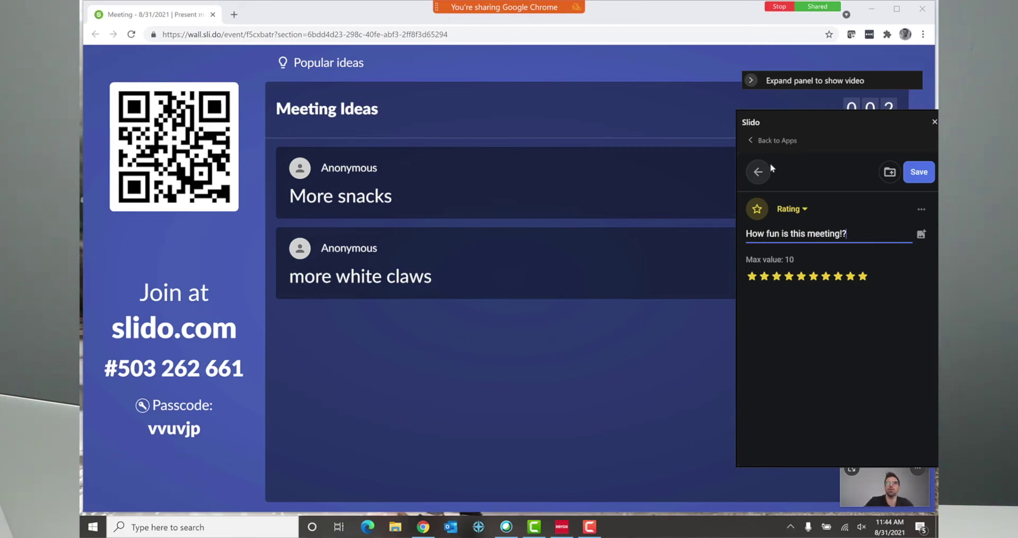
left_click(758, 171)
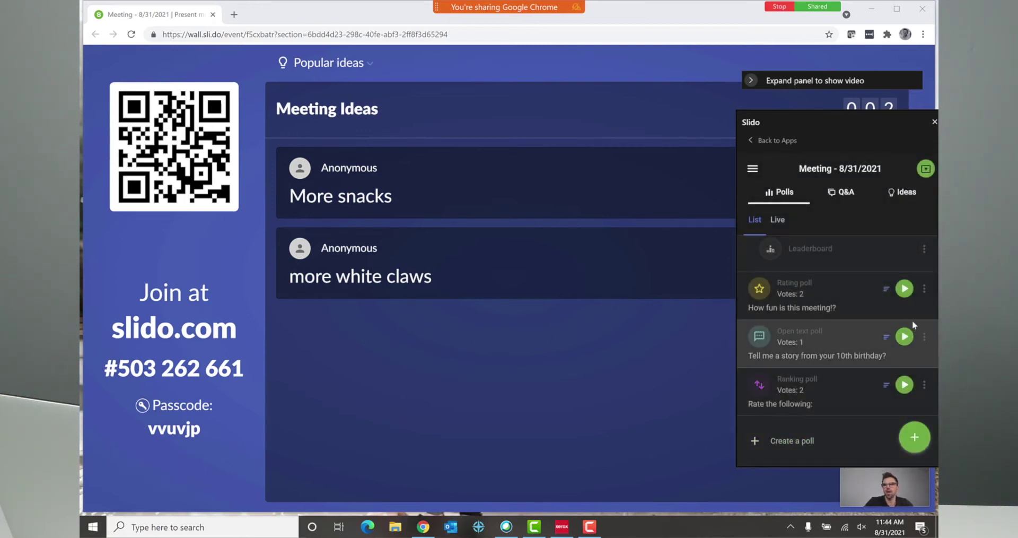
left_click(910, 290)
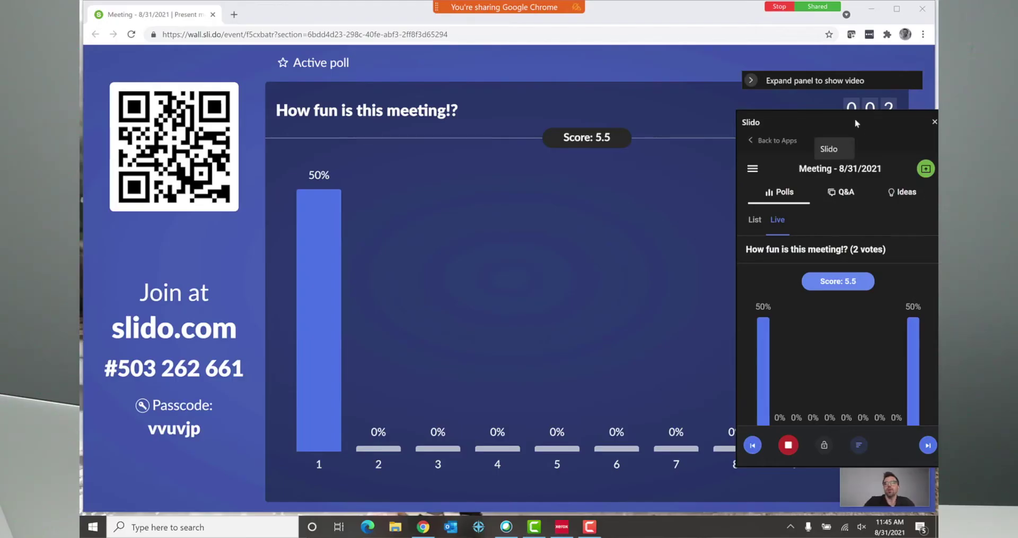
mouse_move(855, 119)
left_mouse_down()
mouse_move(596, 261)
mouse_move(528, 220)
mouse_move(640, 129)
mouse_move(857, 126)
left_mouse_up()
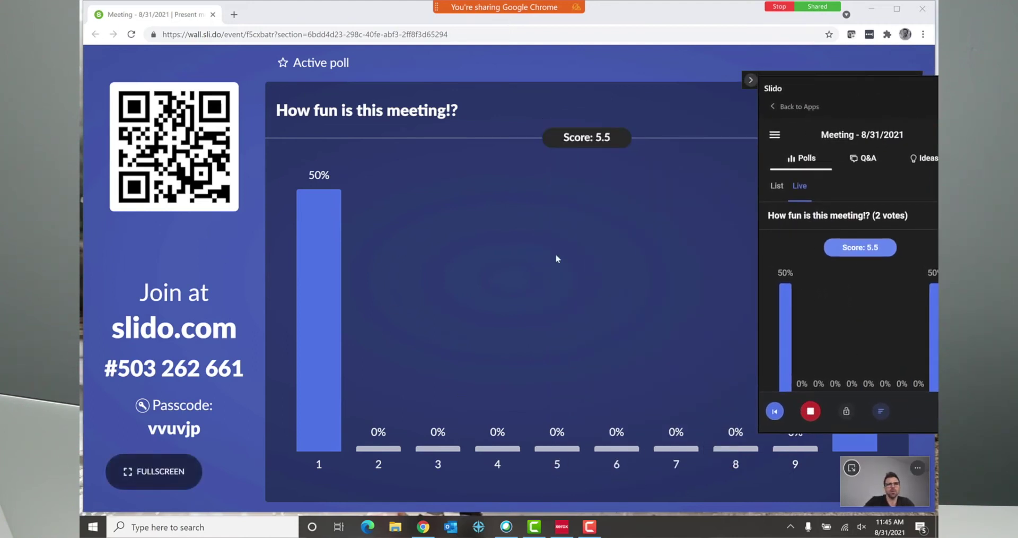
left_click(811, 413)
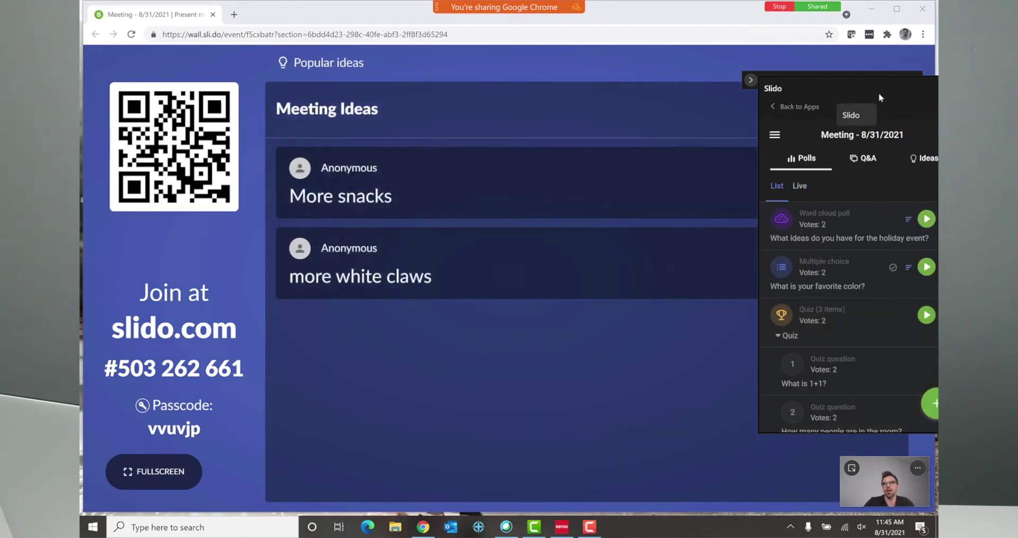
Run the birthday-story open-text poll, remove the 'i was so so alone' response, and end it
left_click_drag(879, 93, 832, 76)
scroll(793, 345, "down", 8)
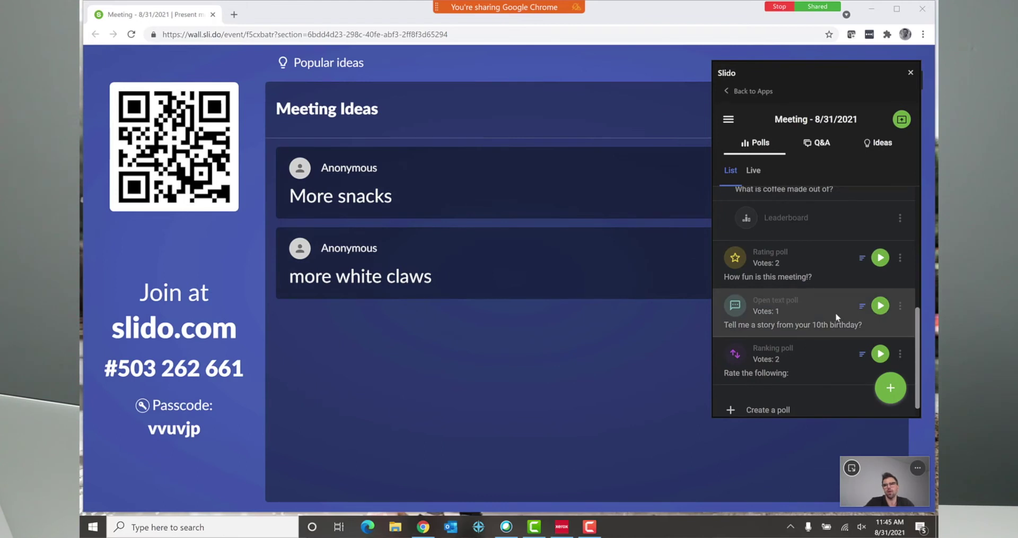
left_click(881, 312)
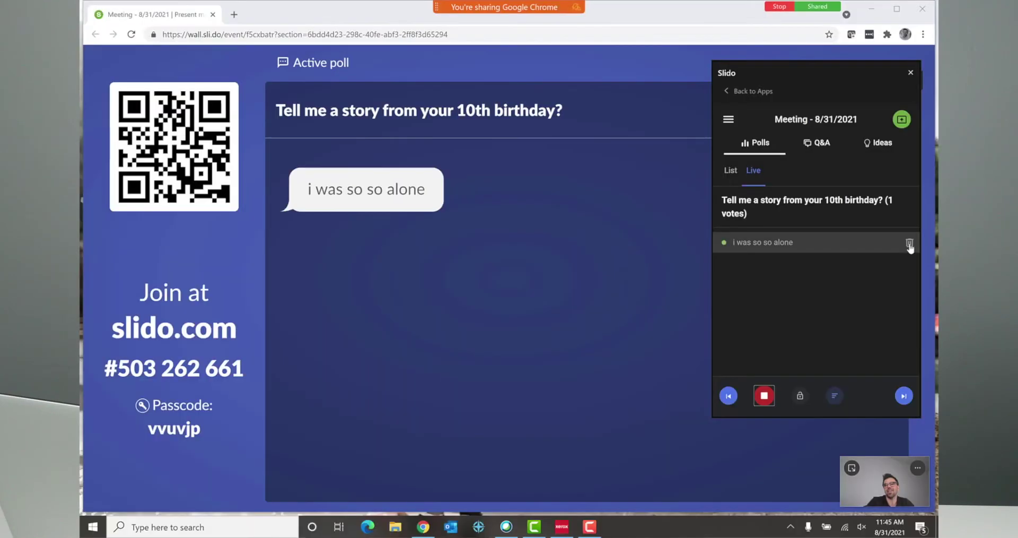
left_click(909, 245)
left_click(870, 289)
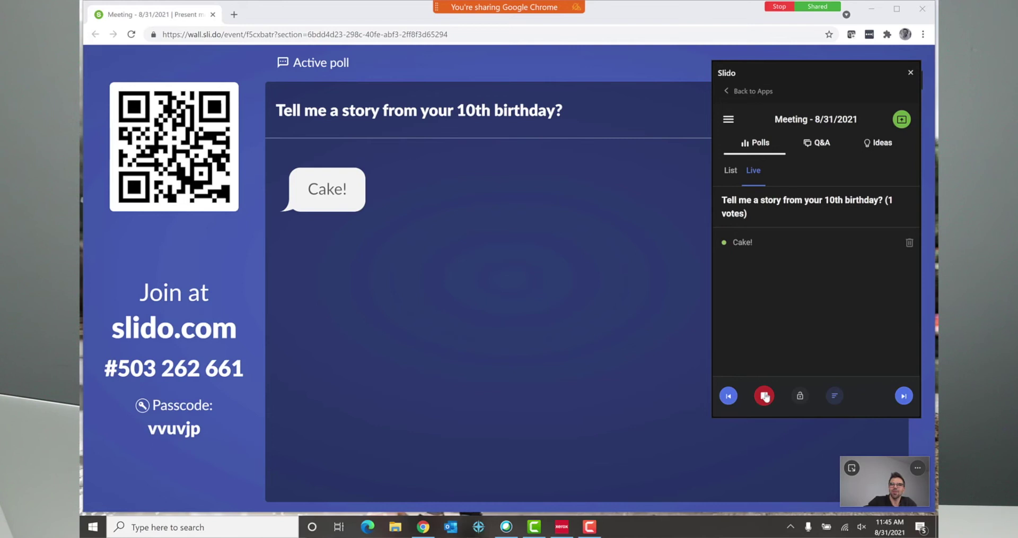
left_click(765, 396)
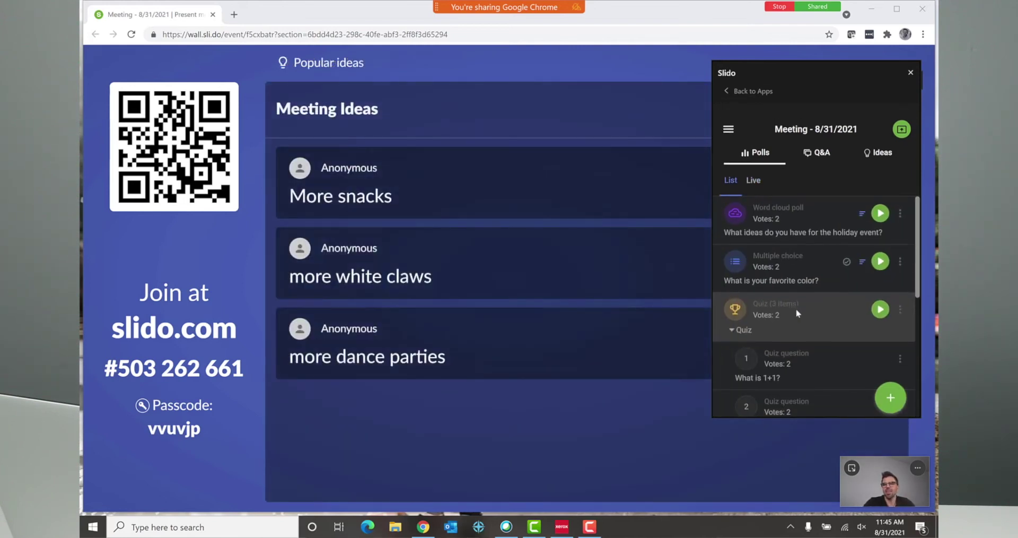
Open the open-text poll in the editor
scroll(797, 313, "down", 8)
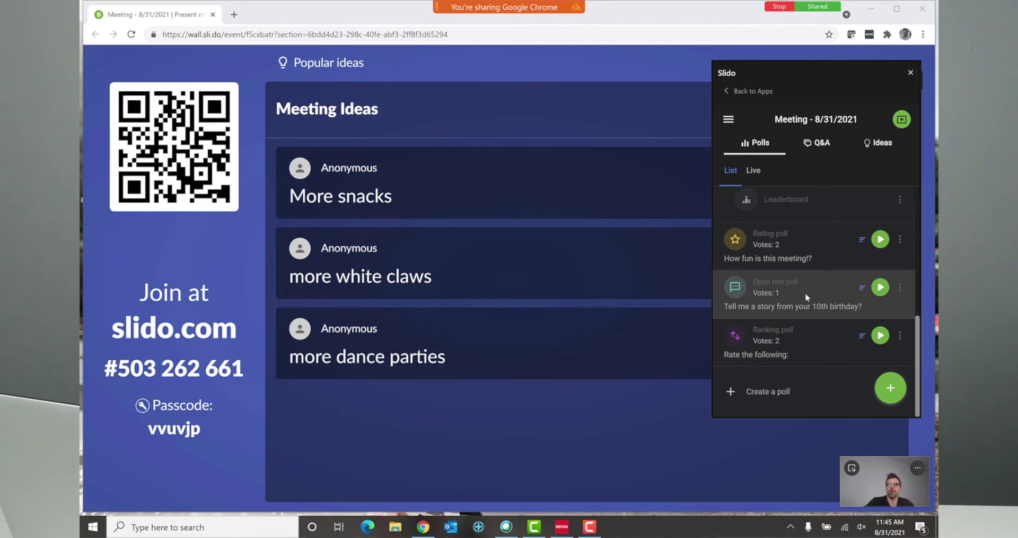
left_click(896, 292)
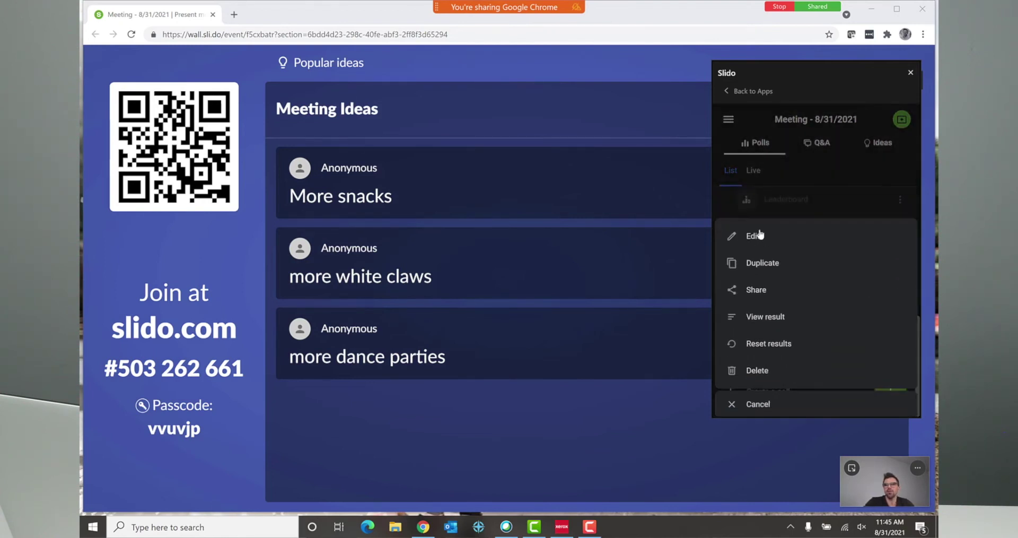
left_click(760, 235)
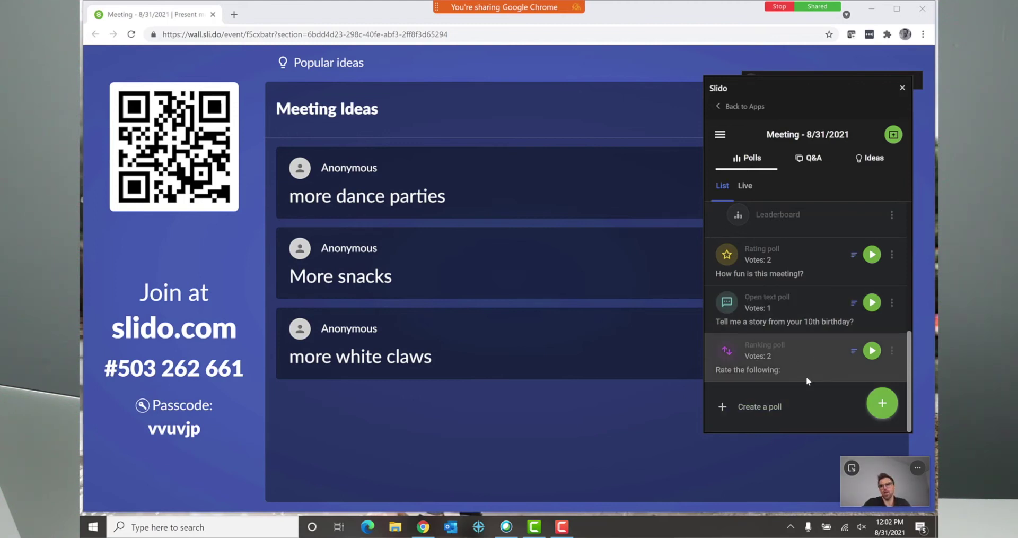
Re-save the 'Rate the following:' ranking poll and launch it live on the wall
left_click(892, 351)
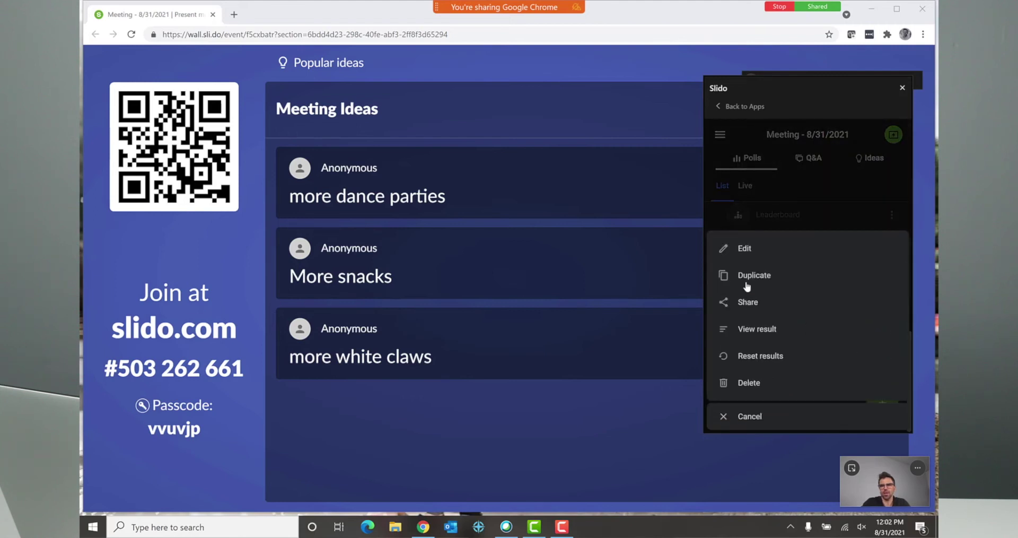
left_click(745, 252)
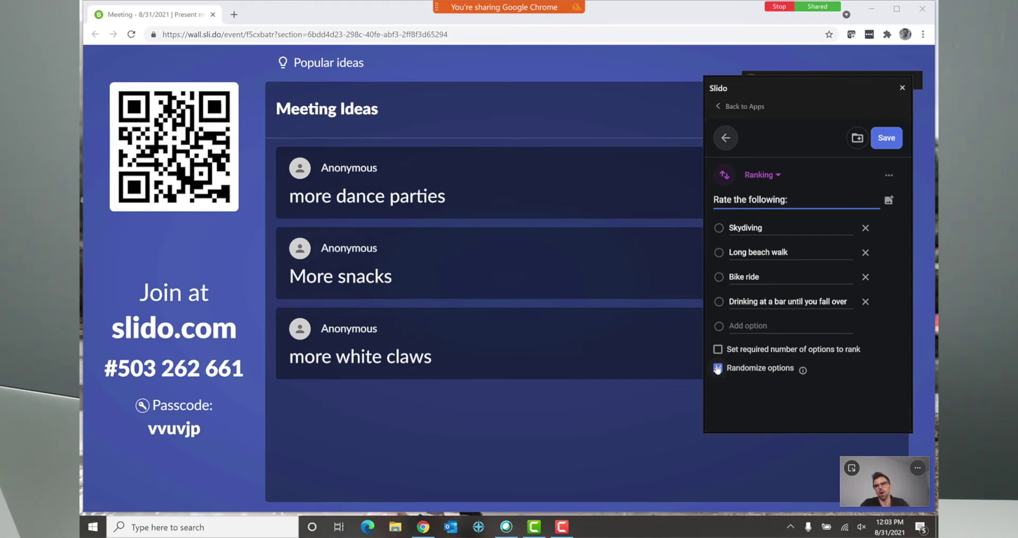
left_click(887, 135)
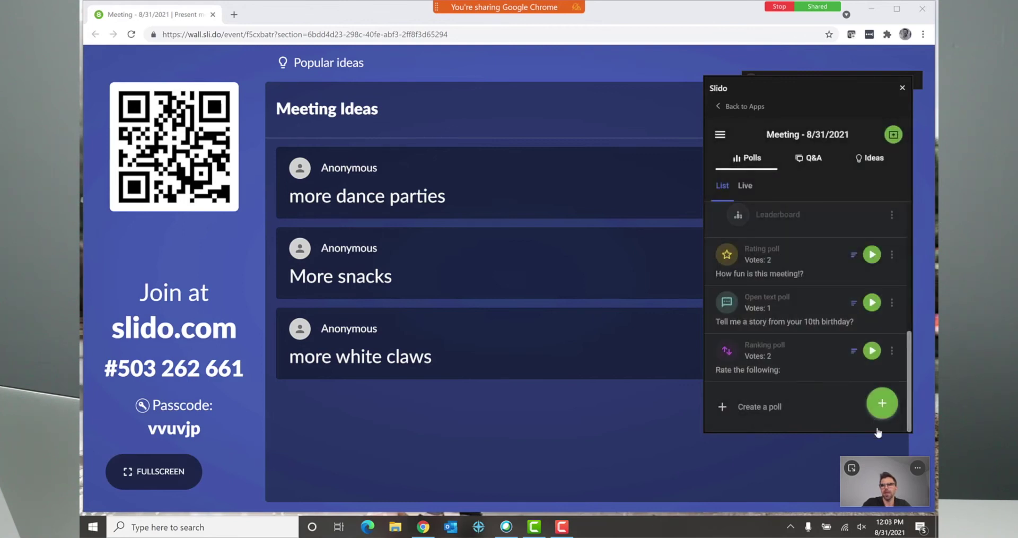
left_click(875, 352)
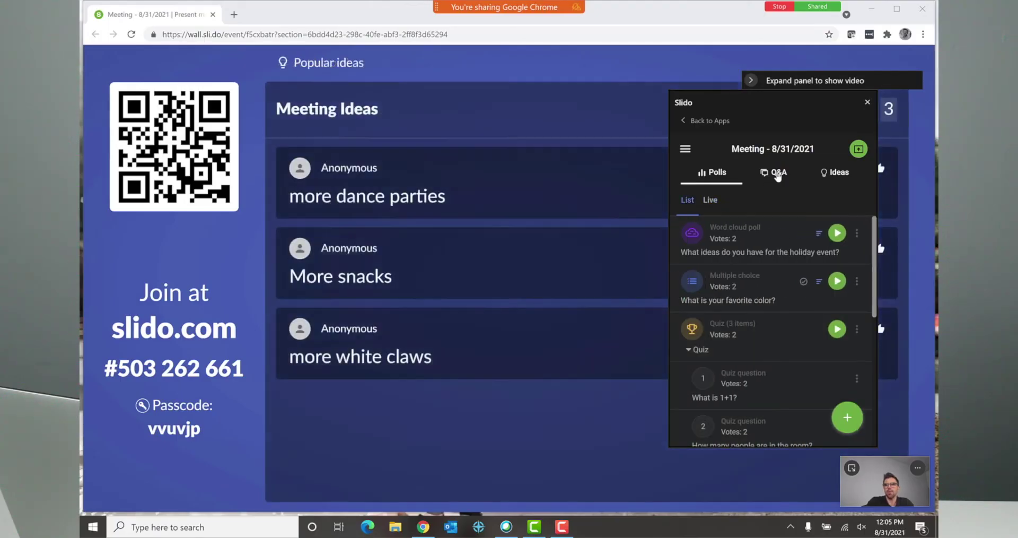
Show the live Q&A list with 'When will this meeting be over' and 'What's our next company event?', closing a question's options unchanged
left_click(778, 173)
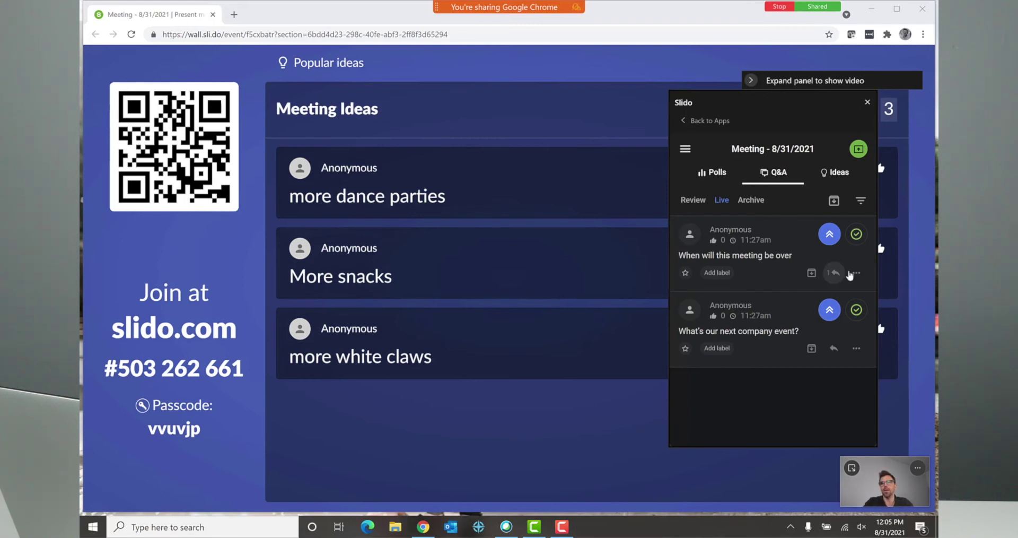
left_click(856, 272)
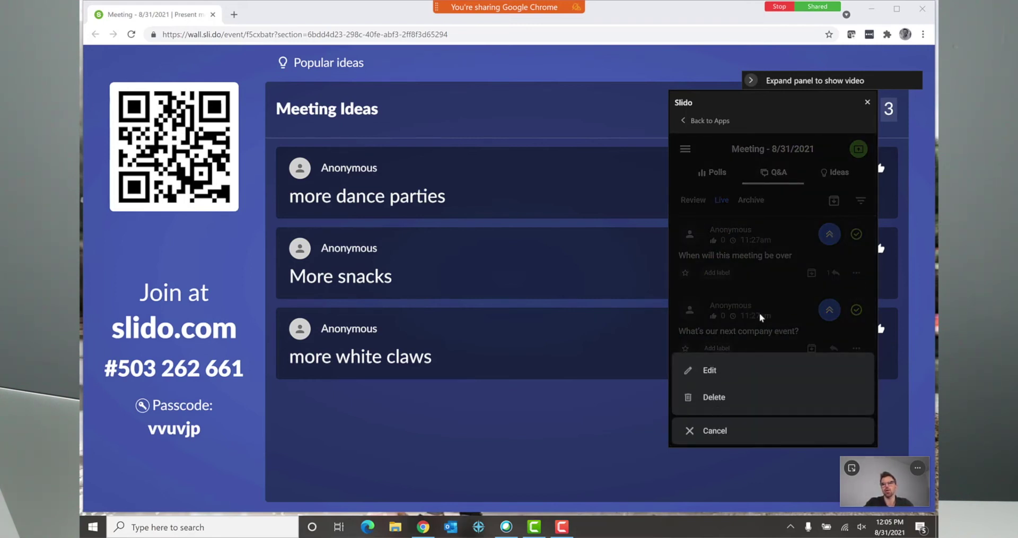
left_click(770, 304)
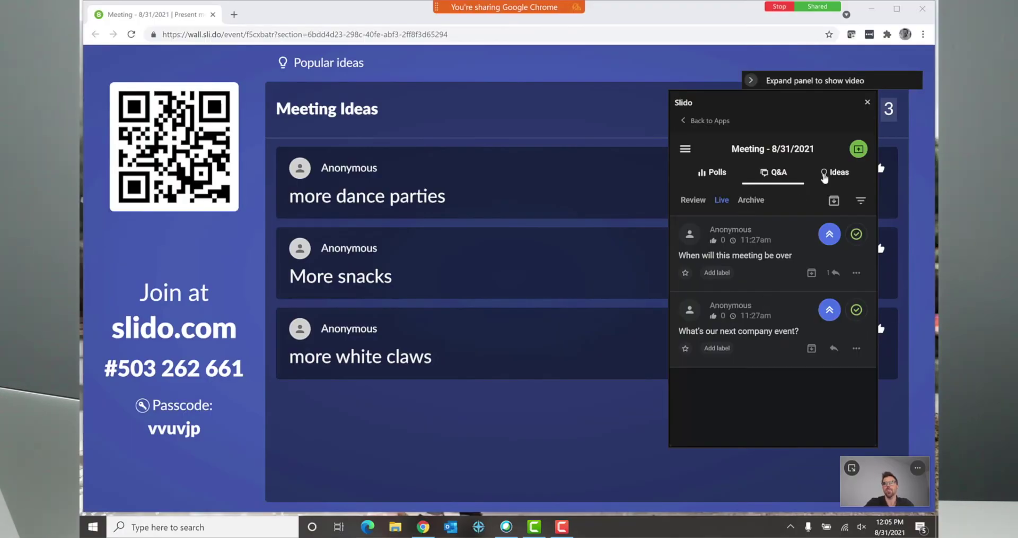
Show the Ideas topics 'Meeting Ideas' (3 ideas) and 'Vacations Yes or No?' (4), moving the Slido panel to the centre
left_click(832, 174)
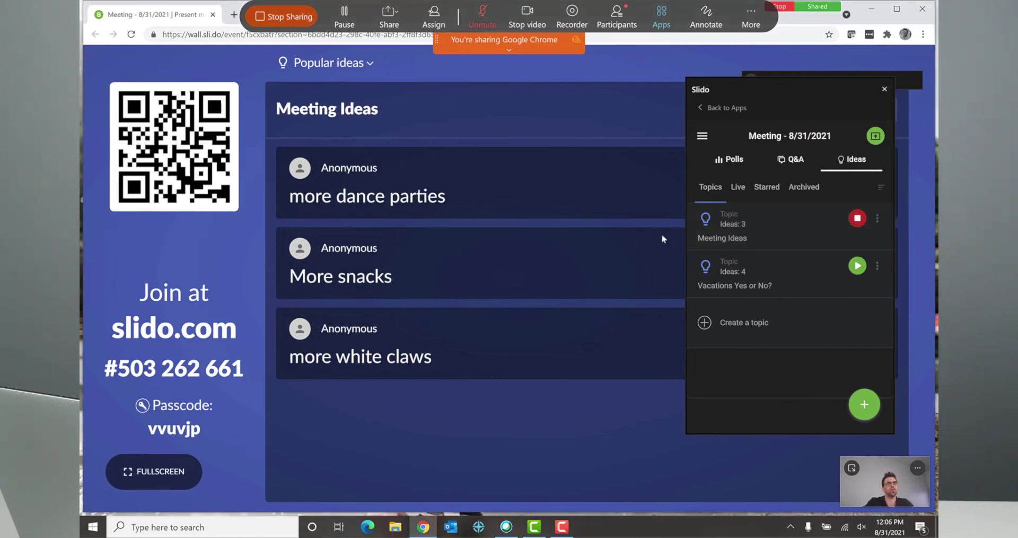
left_click_drag(778, 85, 417, 187)
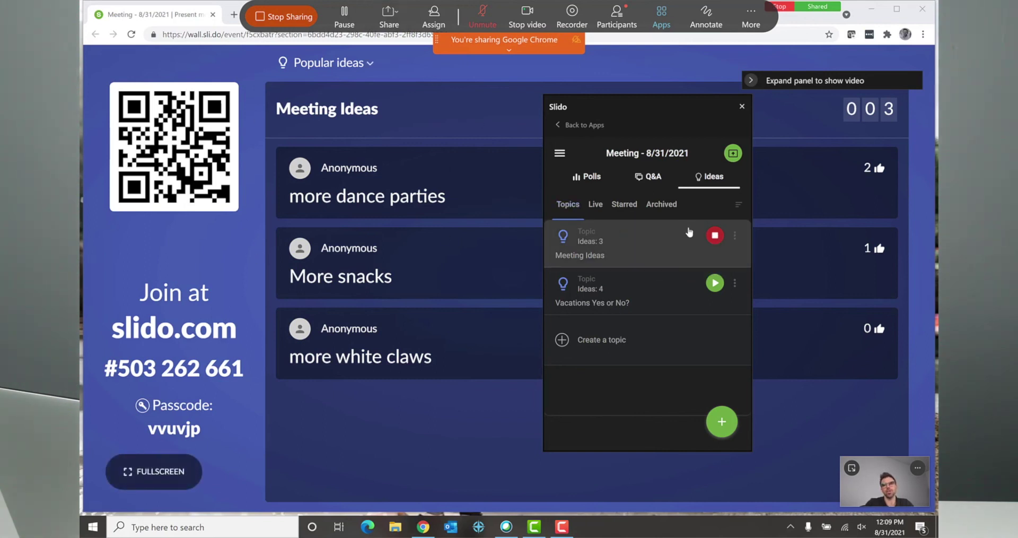
Deactivate the Meeting Ideas topic so the wall shows Top questions (2)
left_click(715, 235)
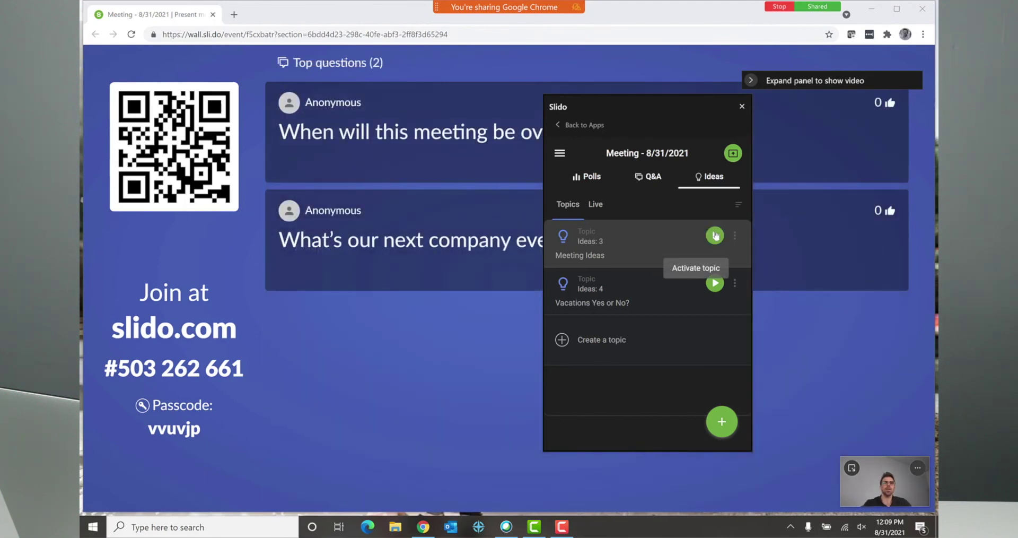